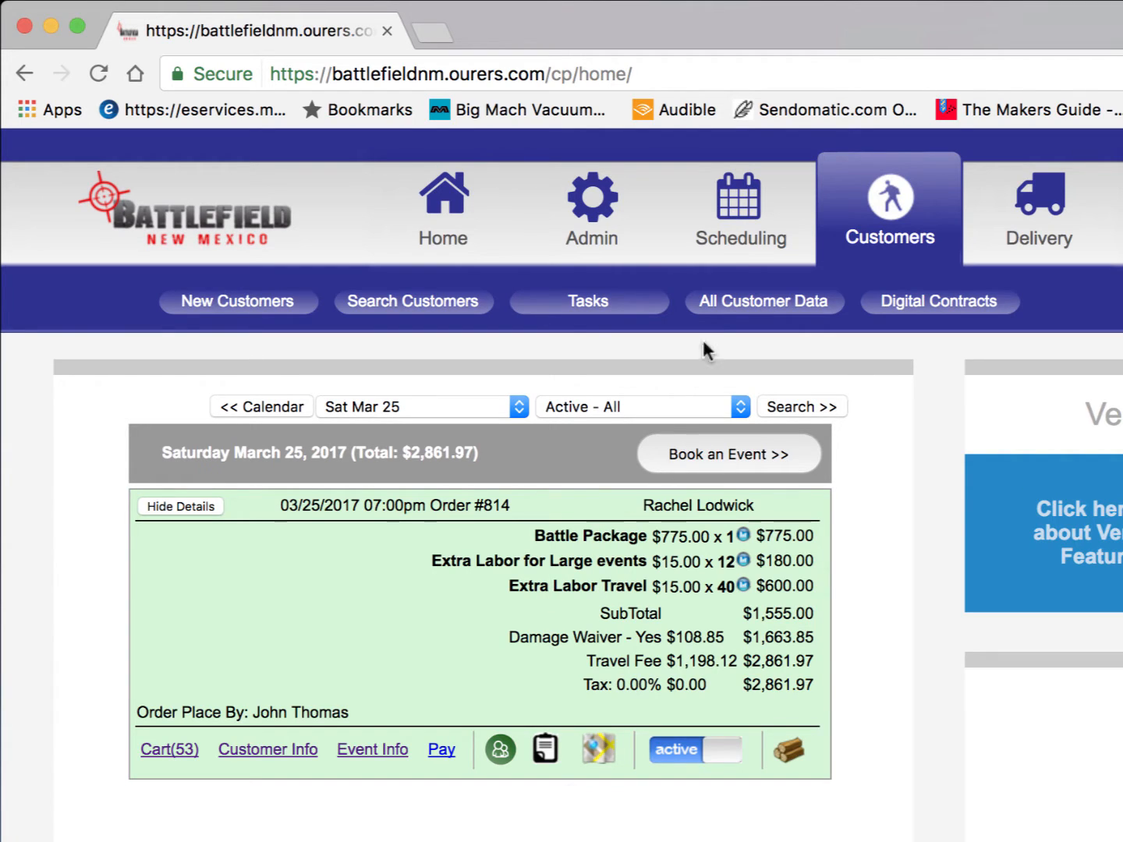
Open the customer's Tasks, etc page for the March 25 event from the Daily Overview.
{"action": "mouse_move", "coordinate": [744, 234]}
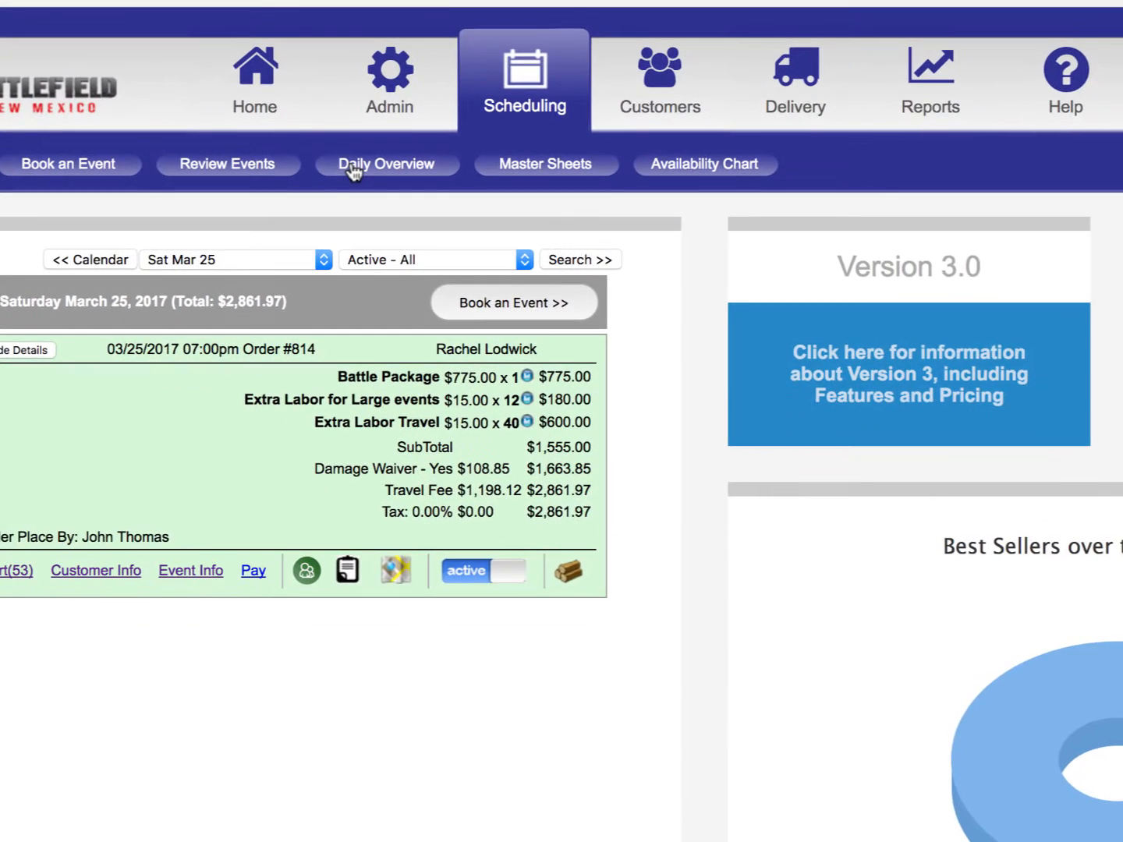
{"action": "left_click", "coordinate": [549, 307]}
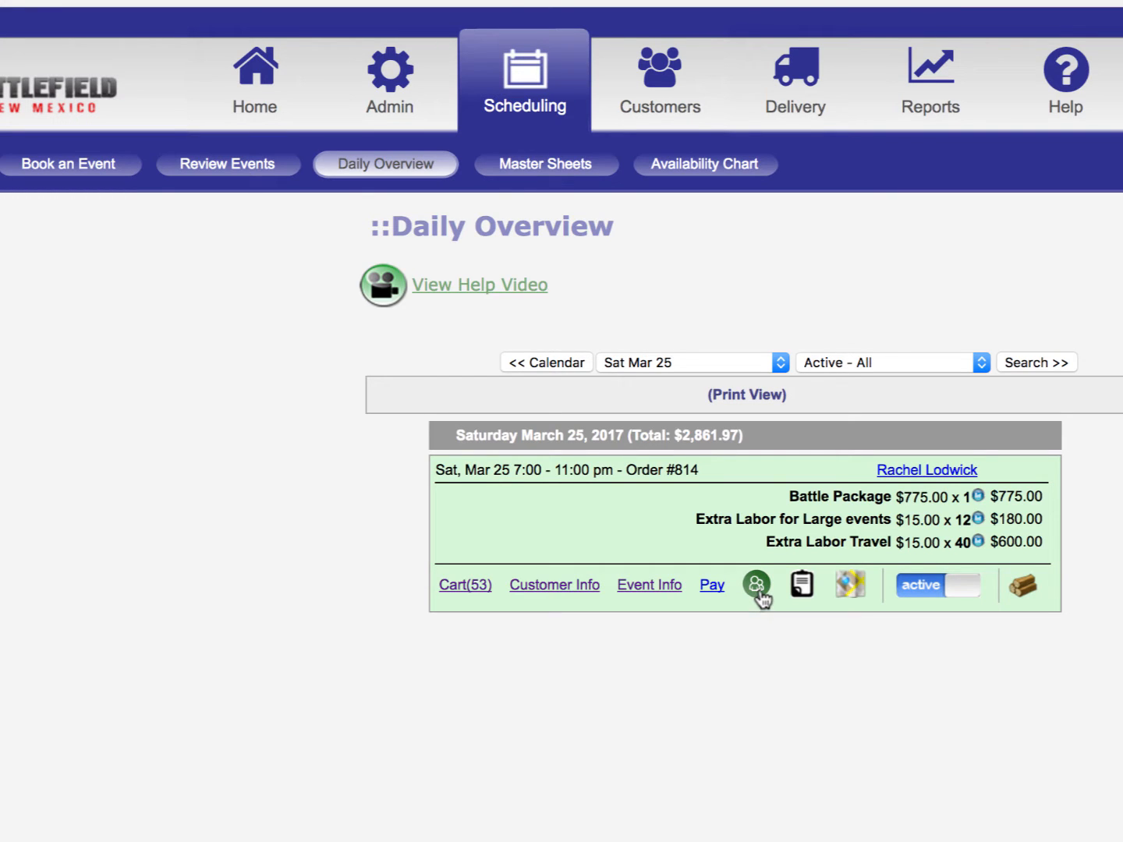
{"action": "left_click", "coordinate": [756, 584]}
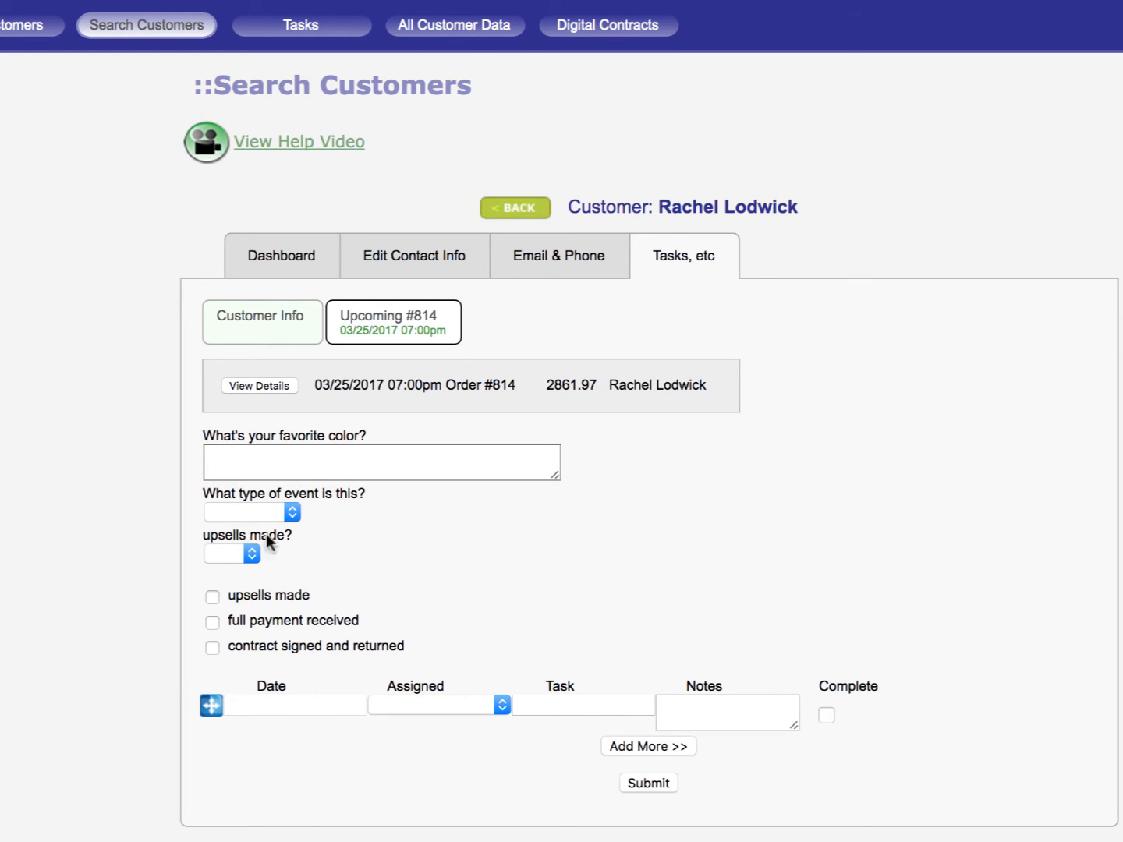
View the answer choices of the event type question and the checklist on the event's task form.
{"action": "left_click", "coordinate": [291, 511]}
{"action": "left_click", "coordinate": [291, 511]}
{"action": "left_click", "coordinate": [214, 597]}
Try the sample answer "eflkjhflkjqfh" in the favorite color question, clear it, and look through the event type choices.
{"action": "left_click", "coordinate": [282, 452]}
{"action": "type", "text": "eflkjhflkjqfh"}
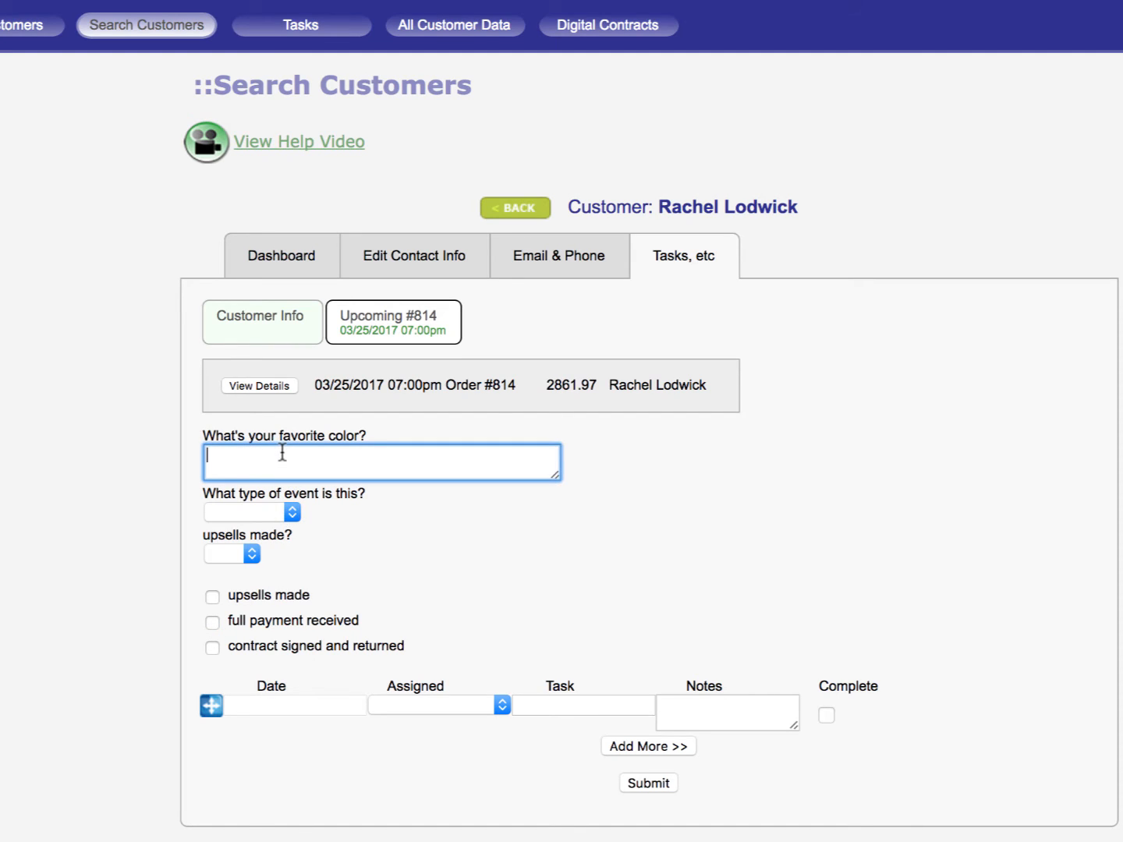
{"action": "left_click", "coordinate": [450, 549]}
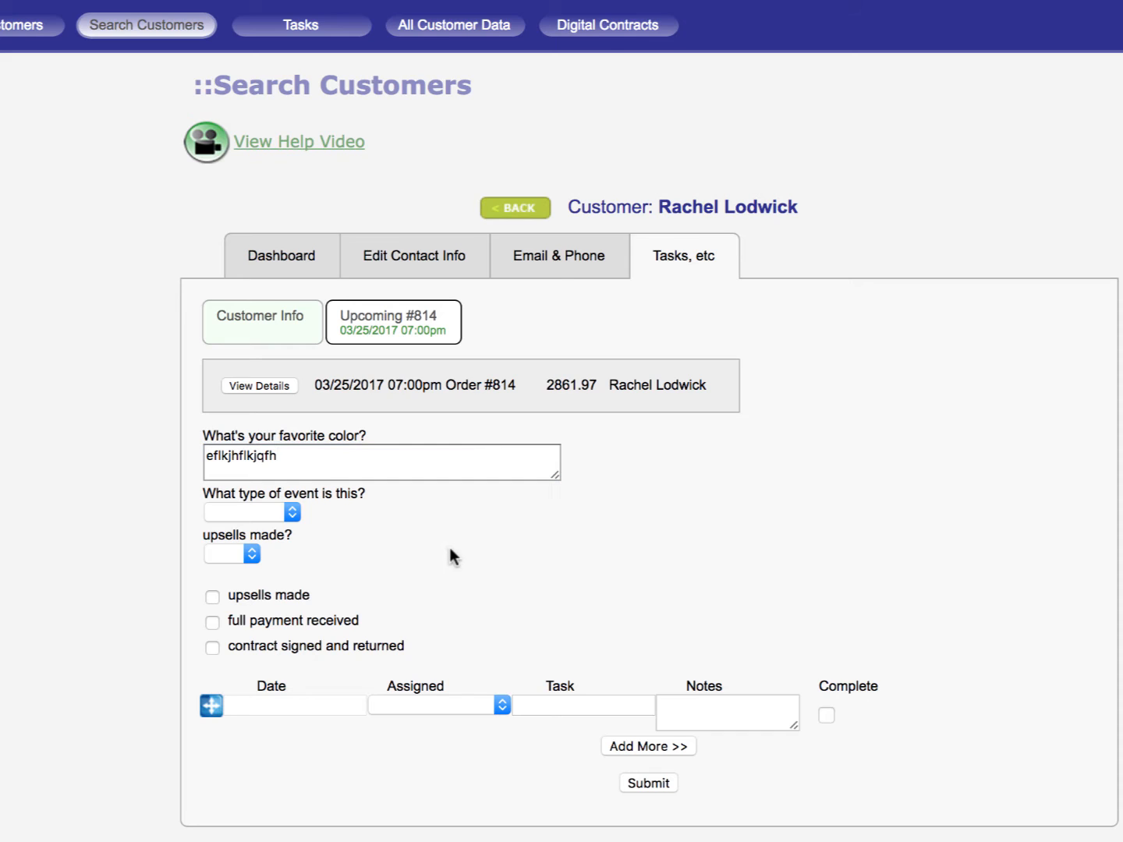
{"action": "left_click", "coordinate": [346, 462]}
{"action": "left_click_drag", "start_coordinate": [346, 461], "coordinate": [160, 451]}
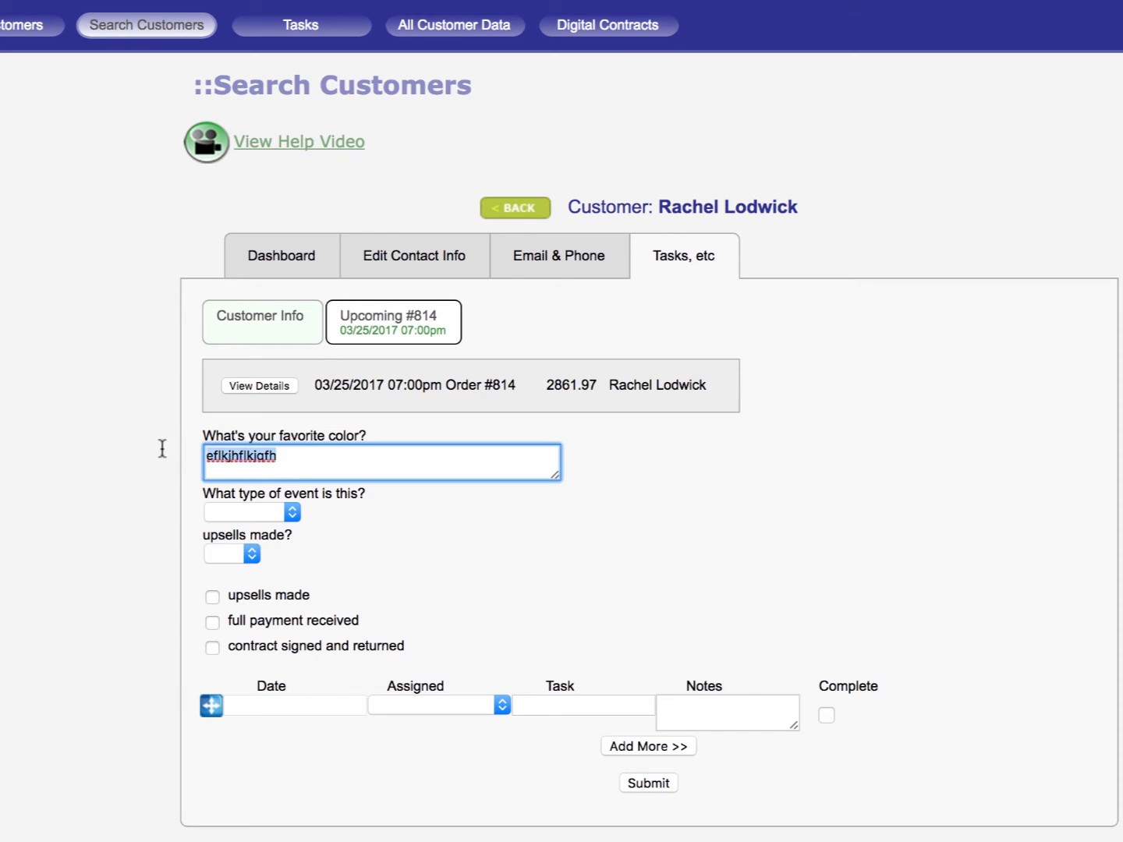
{"action": "key", "text": "BackSpace"}
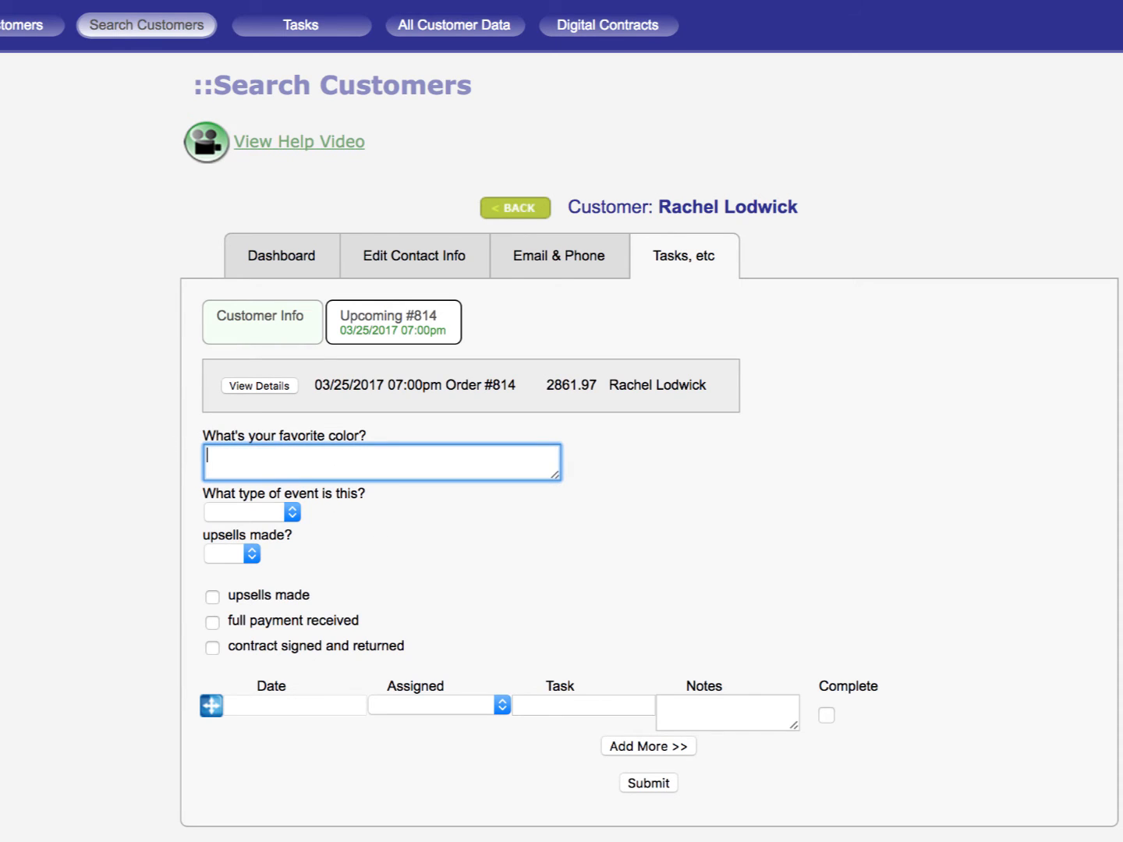
{"action": "left_click", "coordinate": [260, 514]}
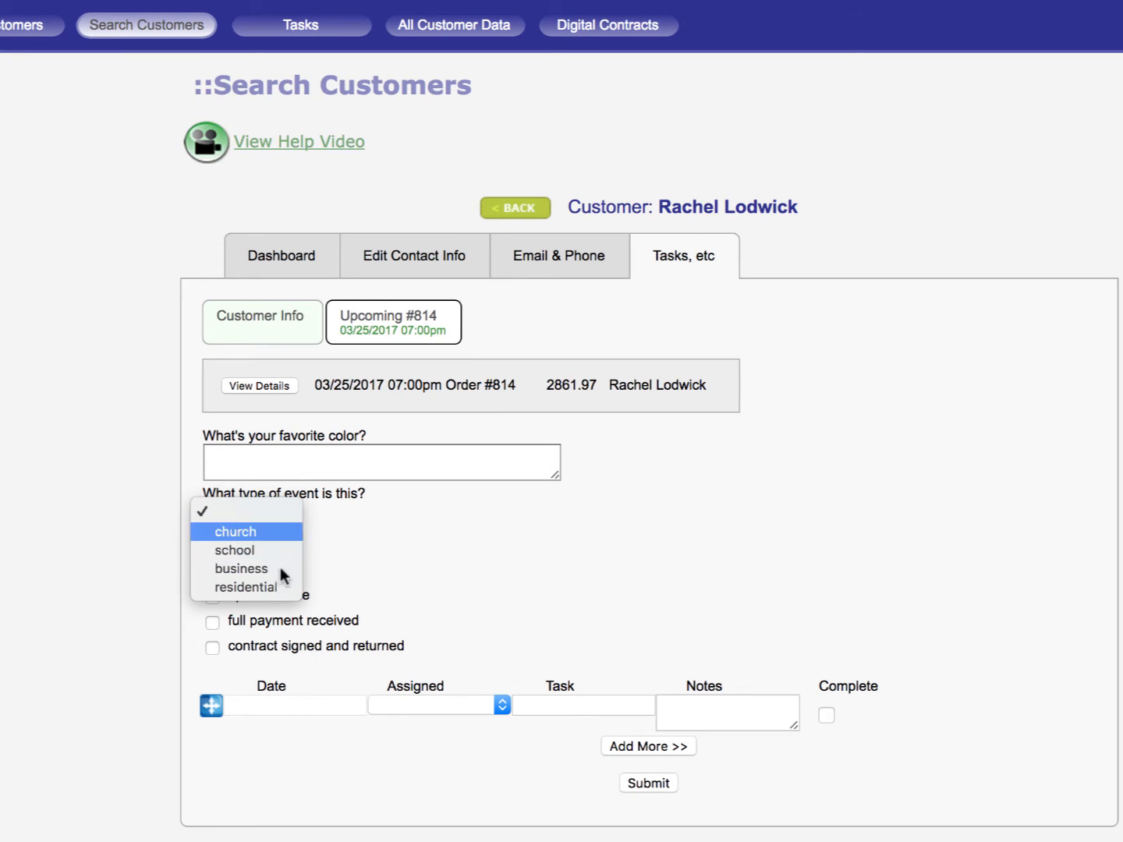
{"action": "left_click", "coordinate": [399, 568]}
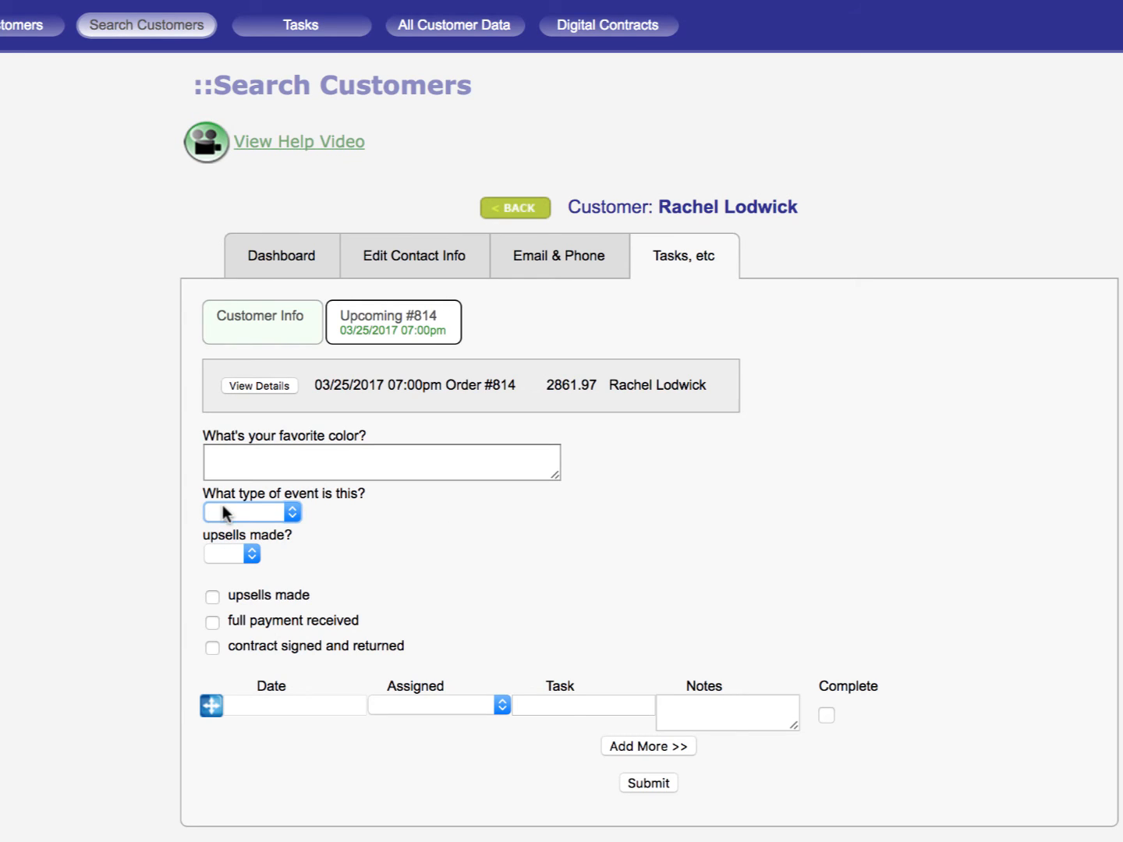
Open the "What type of event" entry in the Order Options for editing.
{"action": "left_click", "coordinate": [226, 2]}
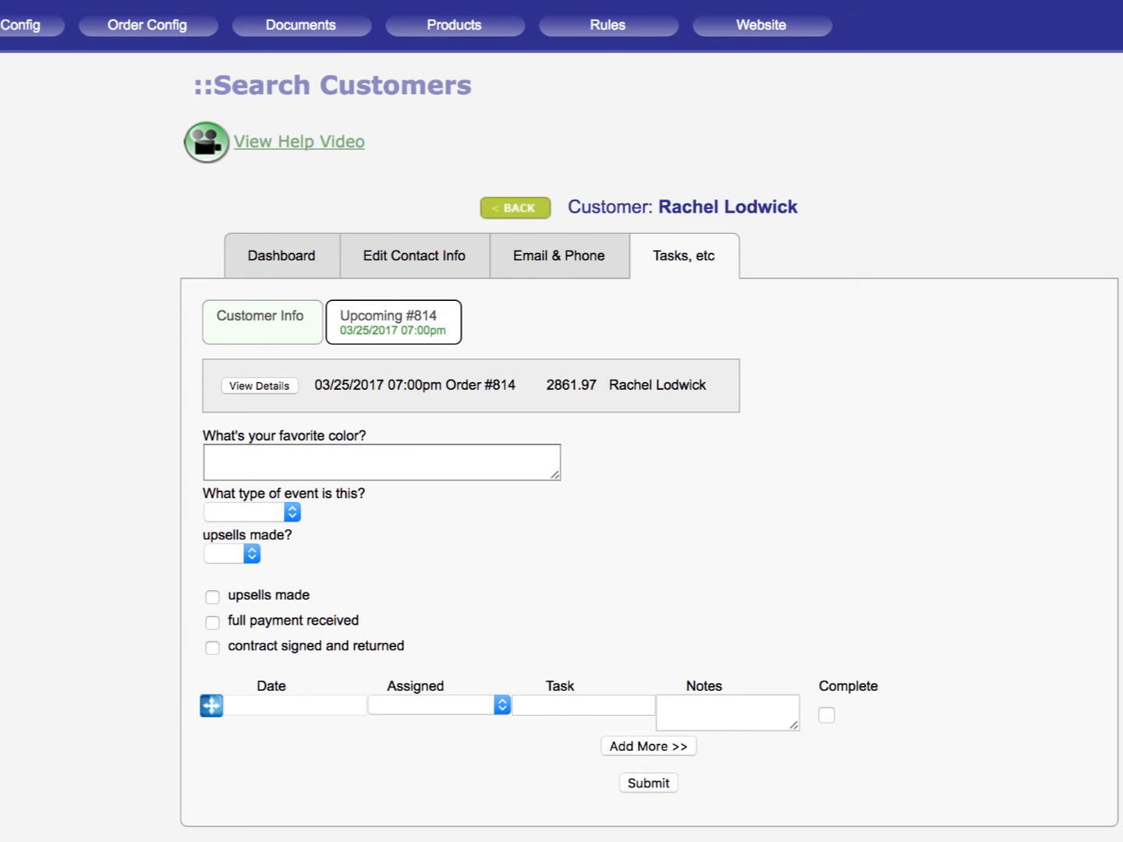
{"action": "mouse_move", "coordinate": [131, 19]}
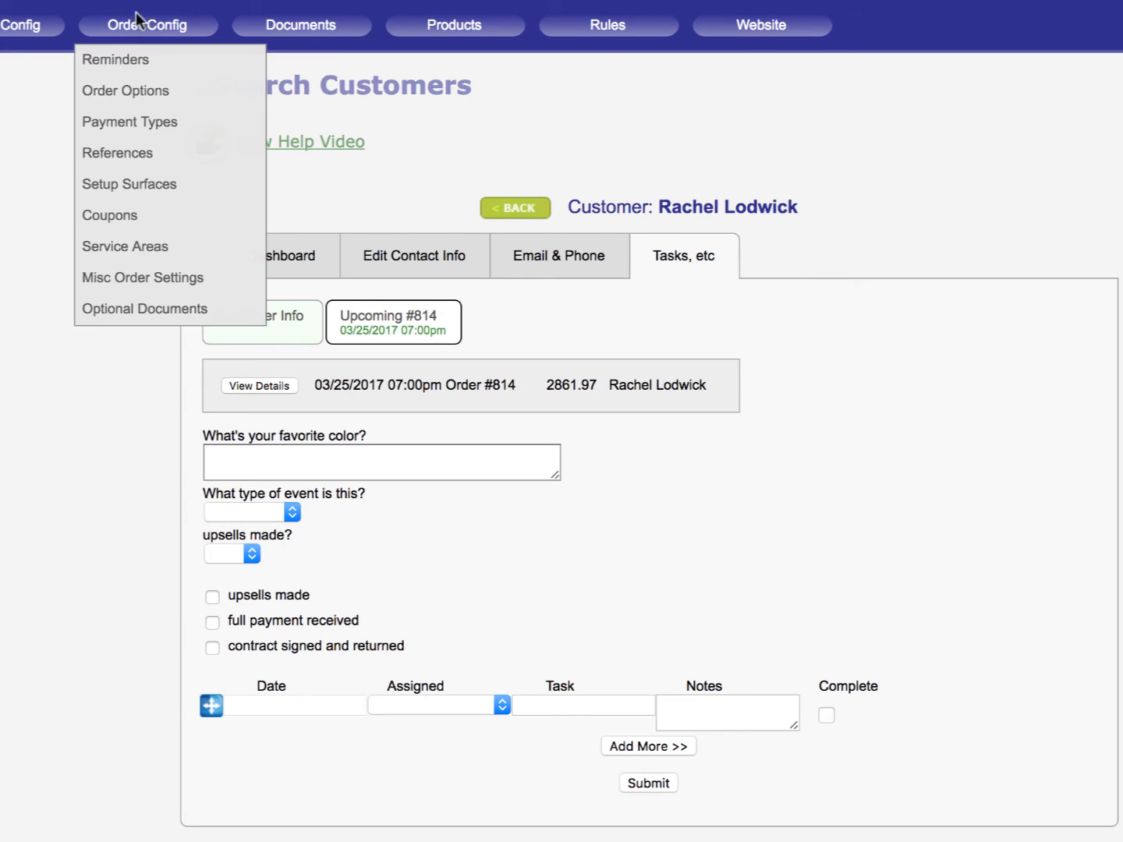
{"action": "left_click", "coordinate": [109, 94]}
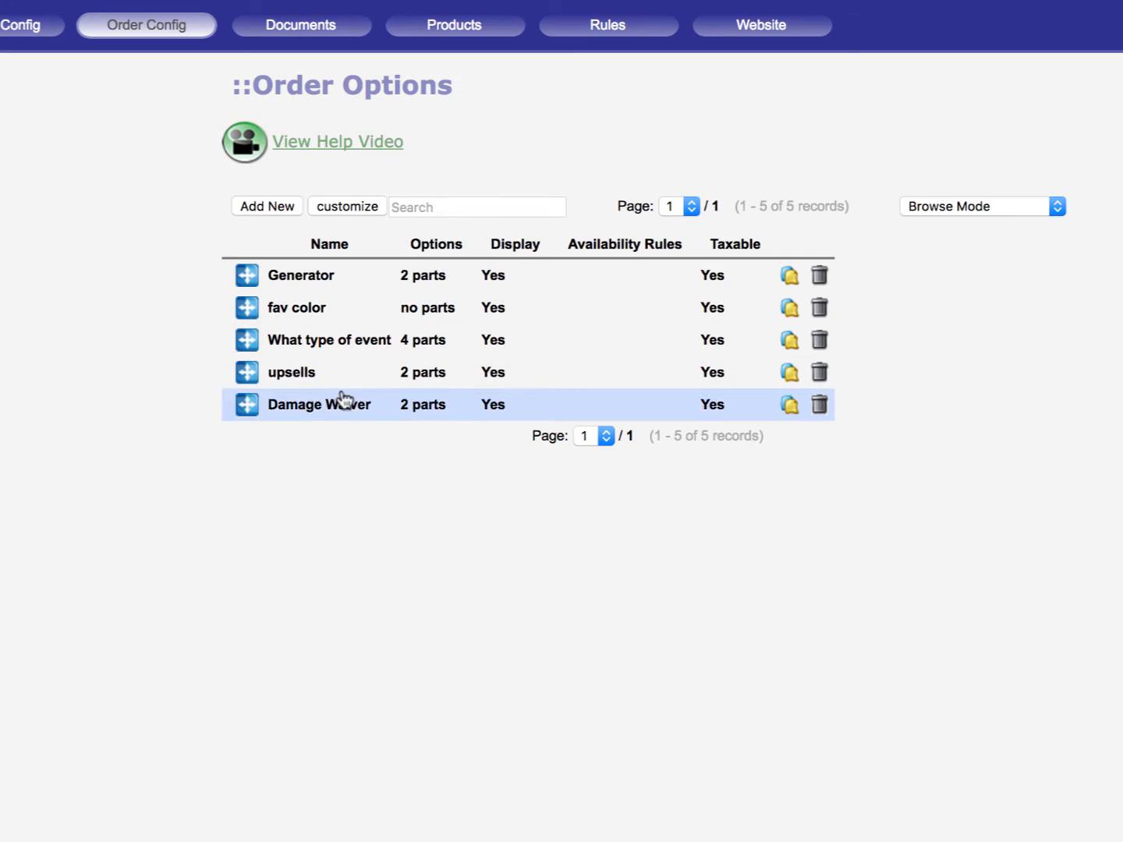
{"action": "left_click", "coordinate": [299, 347]}
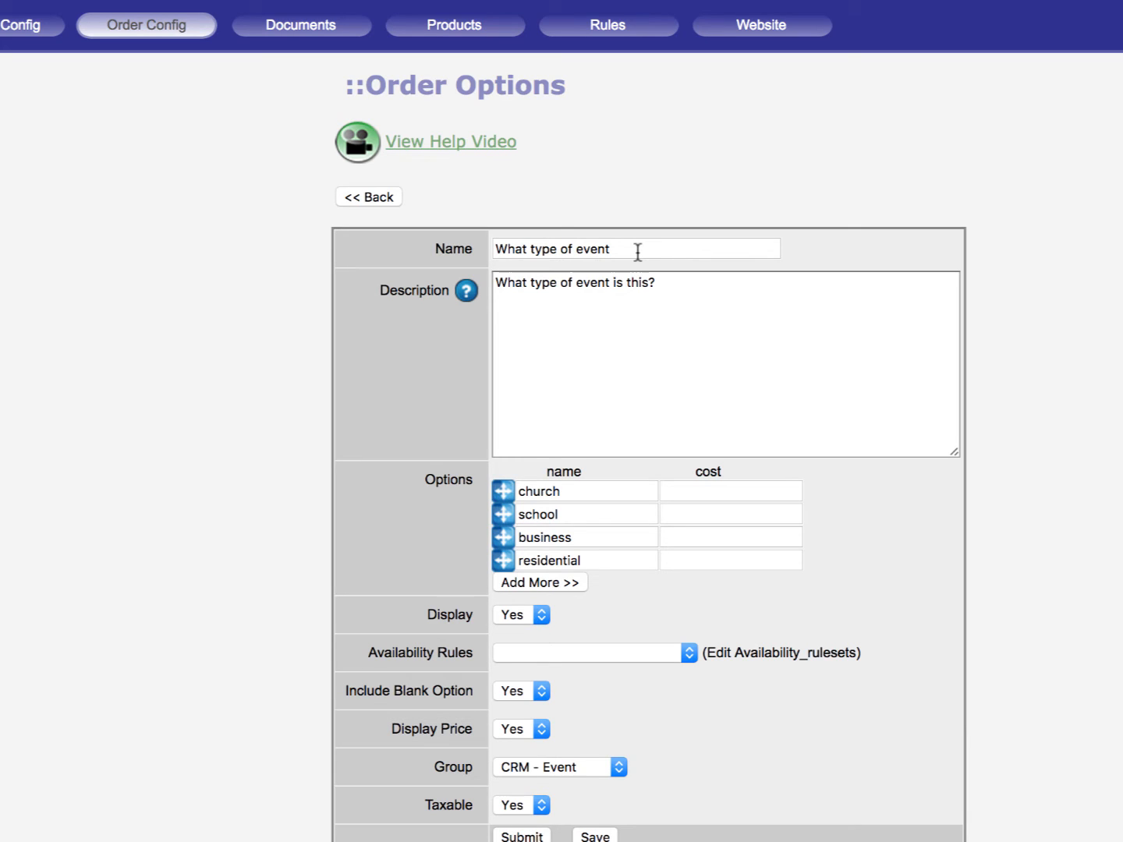
Review the event type option's description and group choices, keeping CRM - Event, and save it before returning to the options list.
{"action": "left_click", "coordinate": [671, 284]}
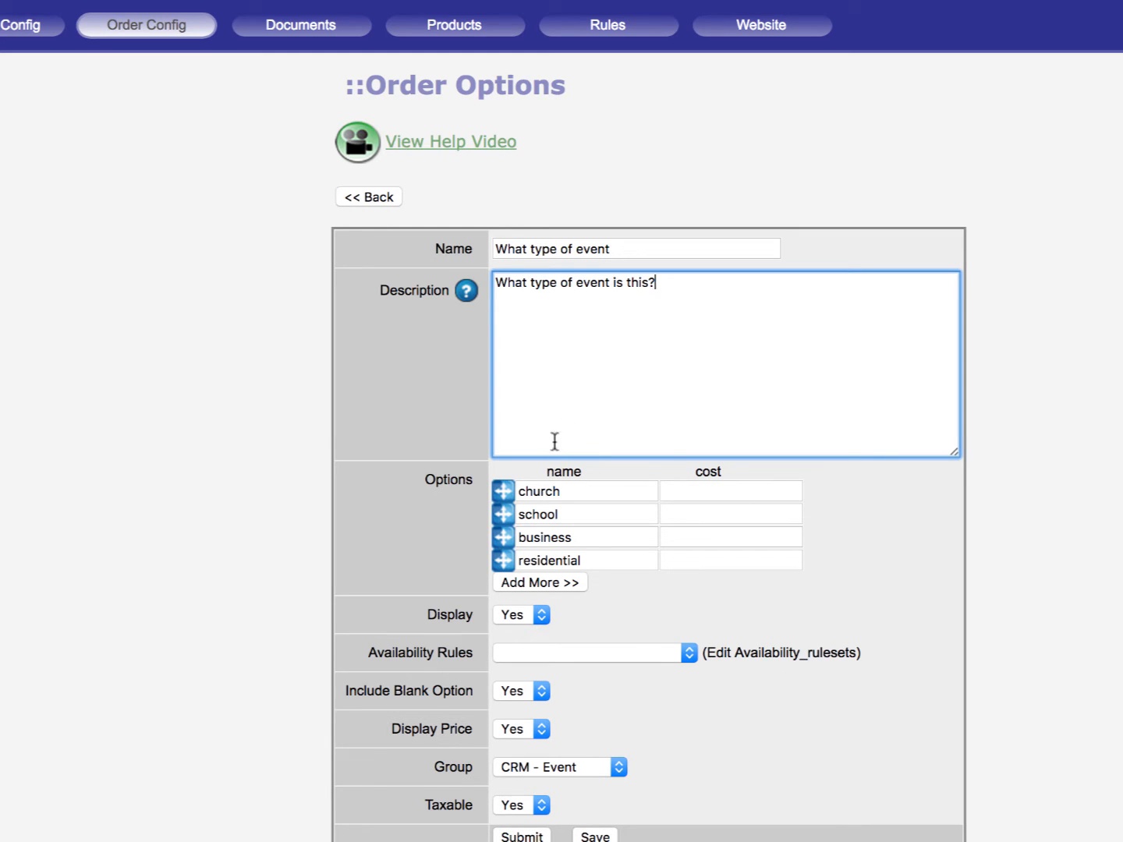
{"action": "left_click", "coordinate": [453, 487]}
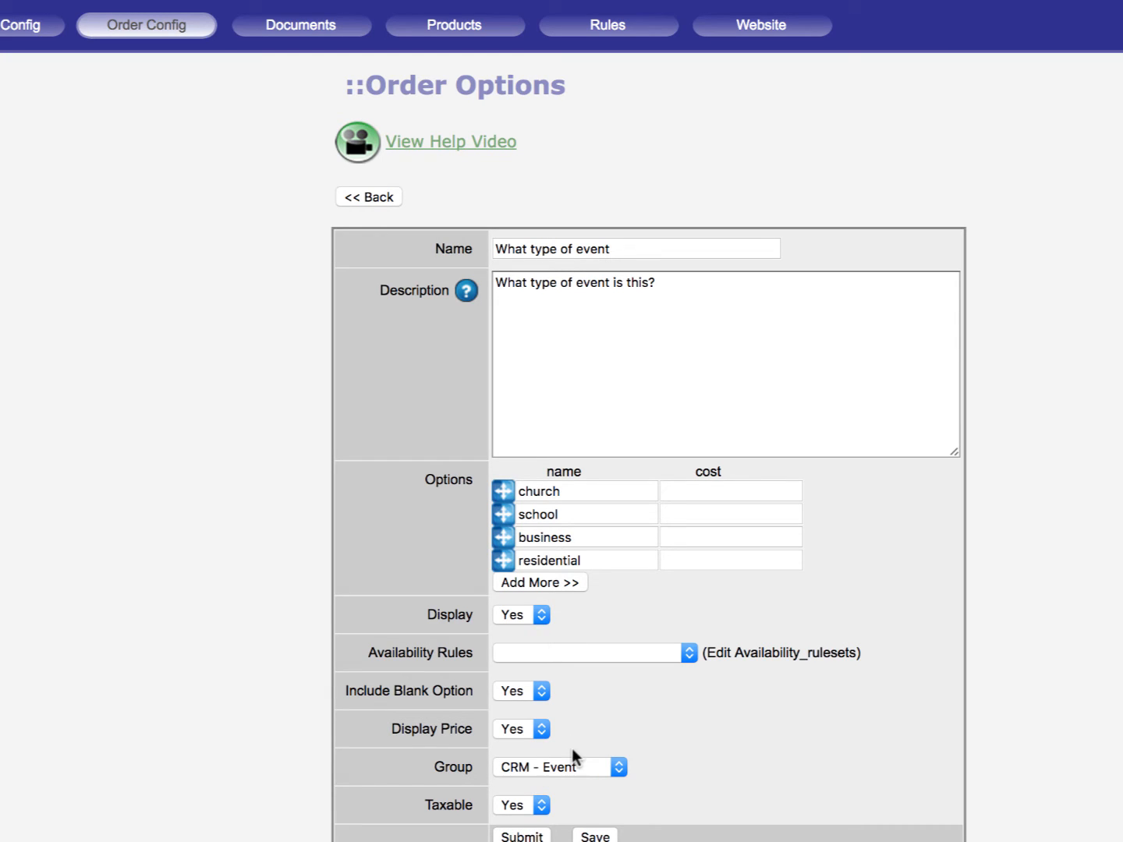
{"action": "left_click", "coordinate": [618, 769]}
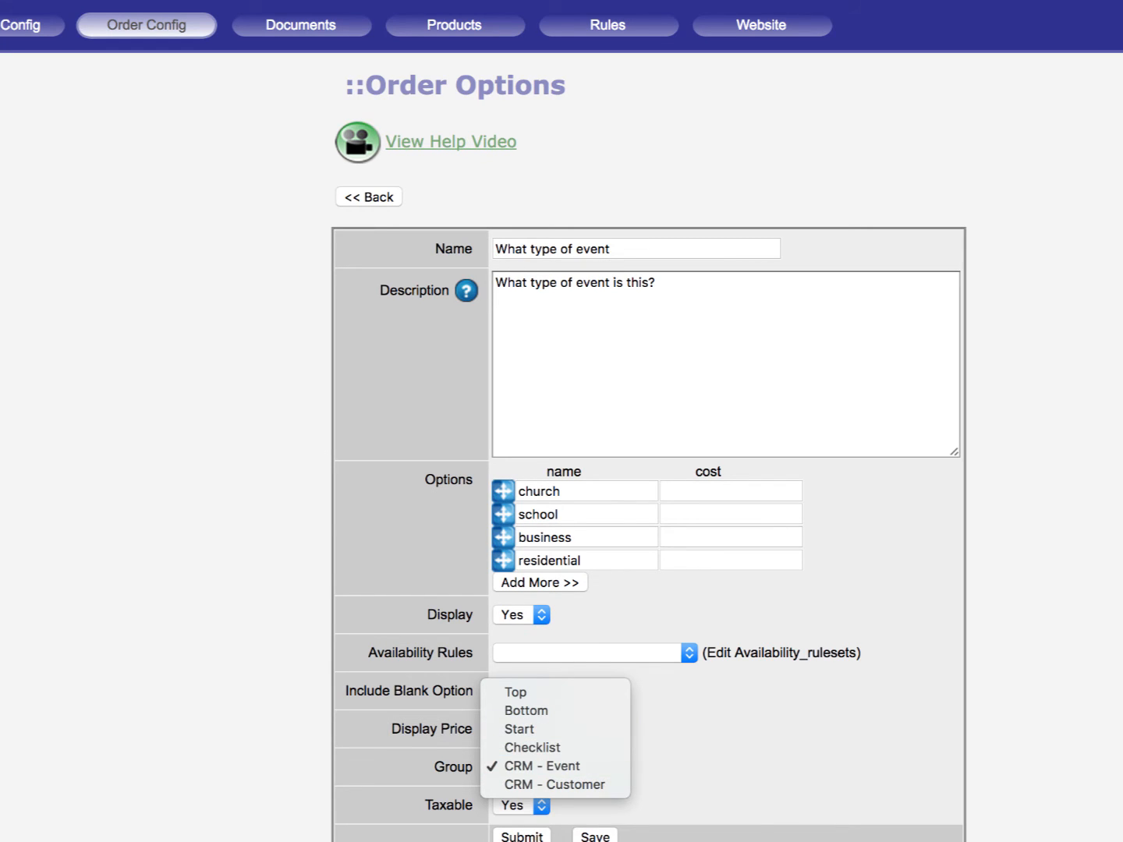
{"action": "left_click", "coordinate": [741, 775]}
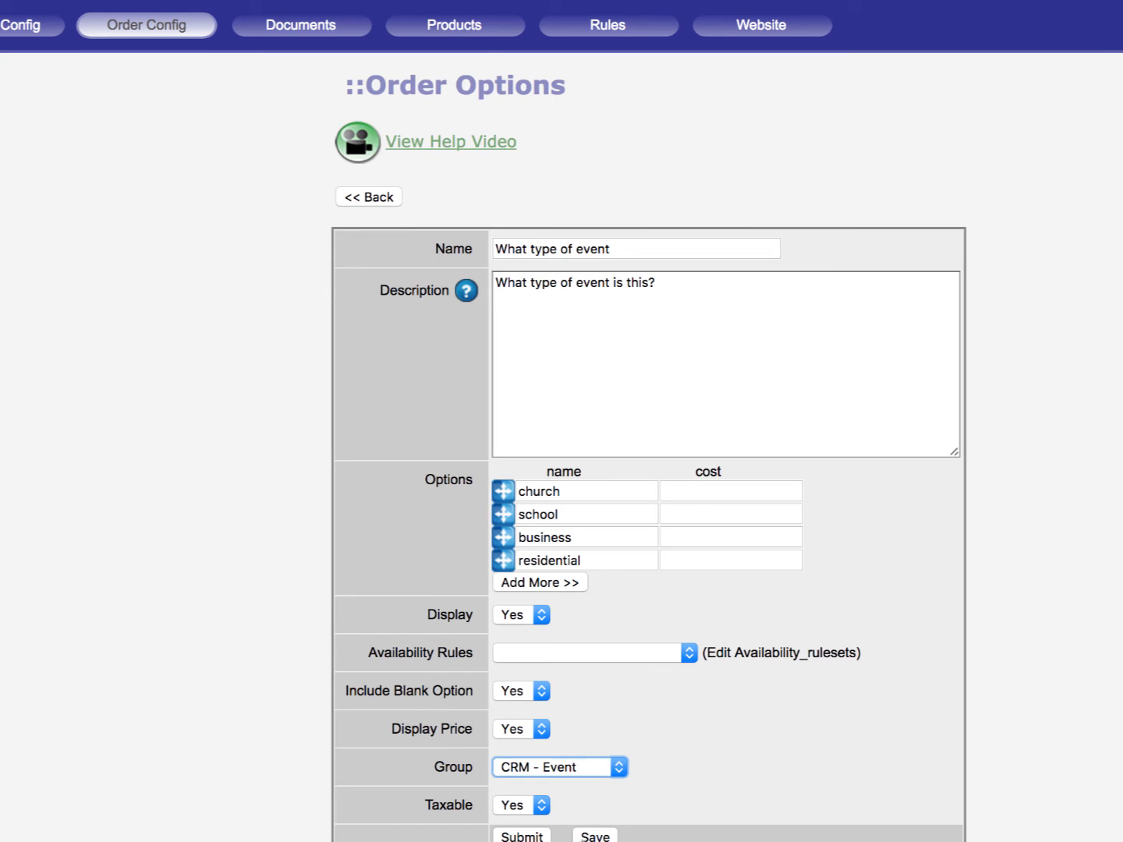
{"action": "left_click", "coordinate": [595, 835]}
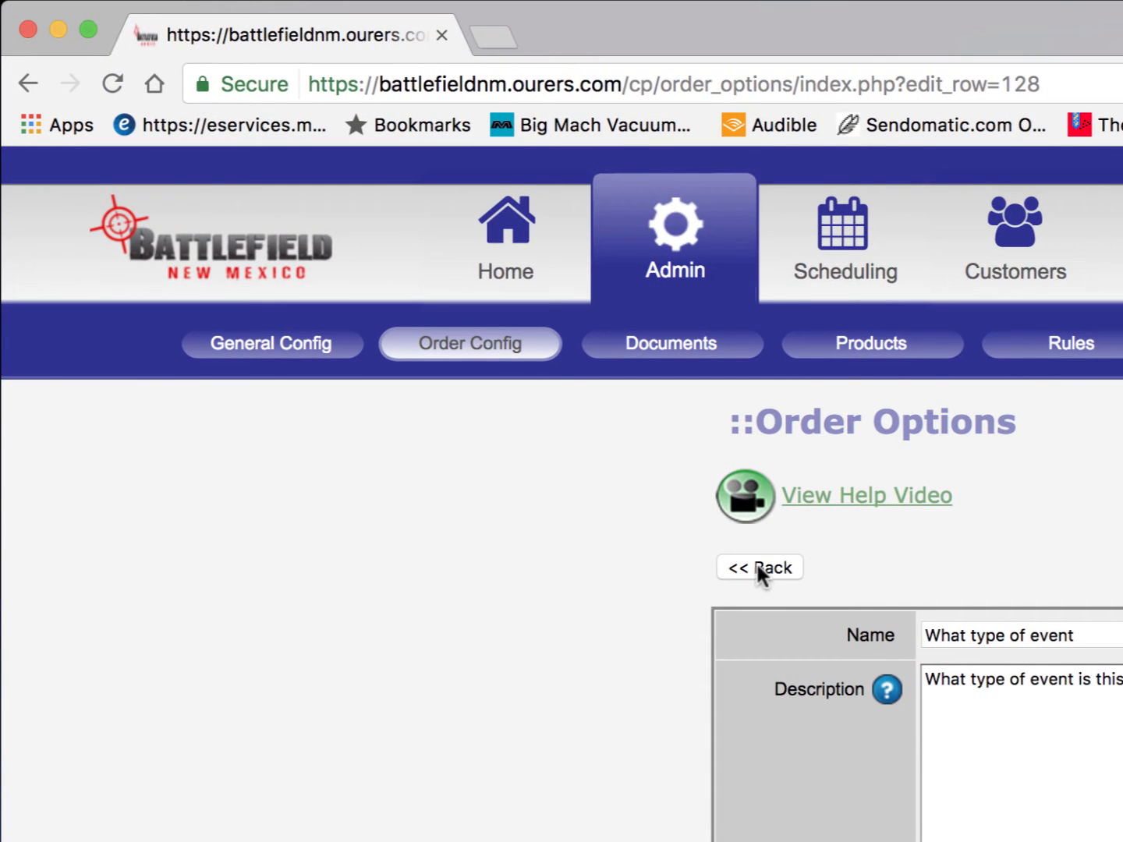
{"action": "left_click", "coordinate": [757, 564]}
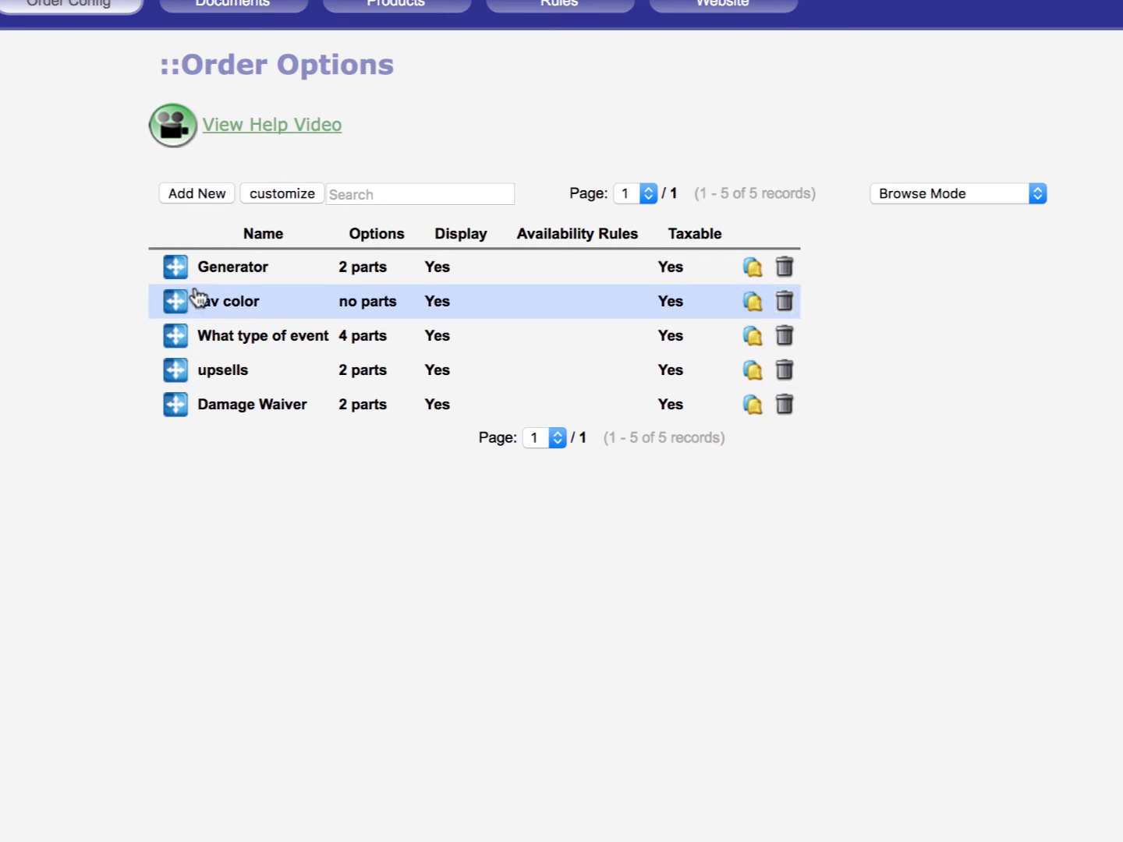
Create a new order option named "child name" with the description "What's the bday child's name?".
{"action": "left_click", "coordinate": [204, 193]}
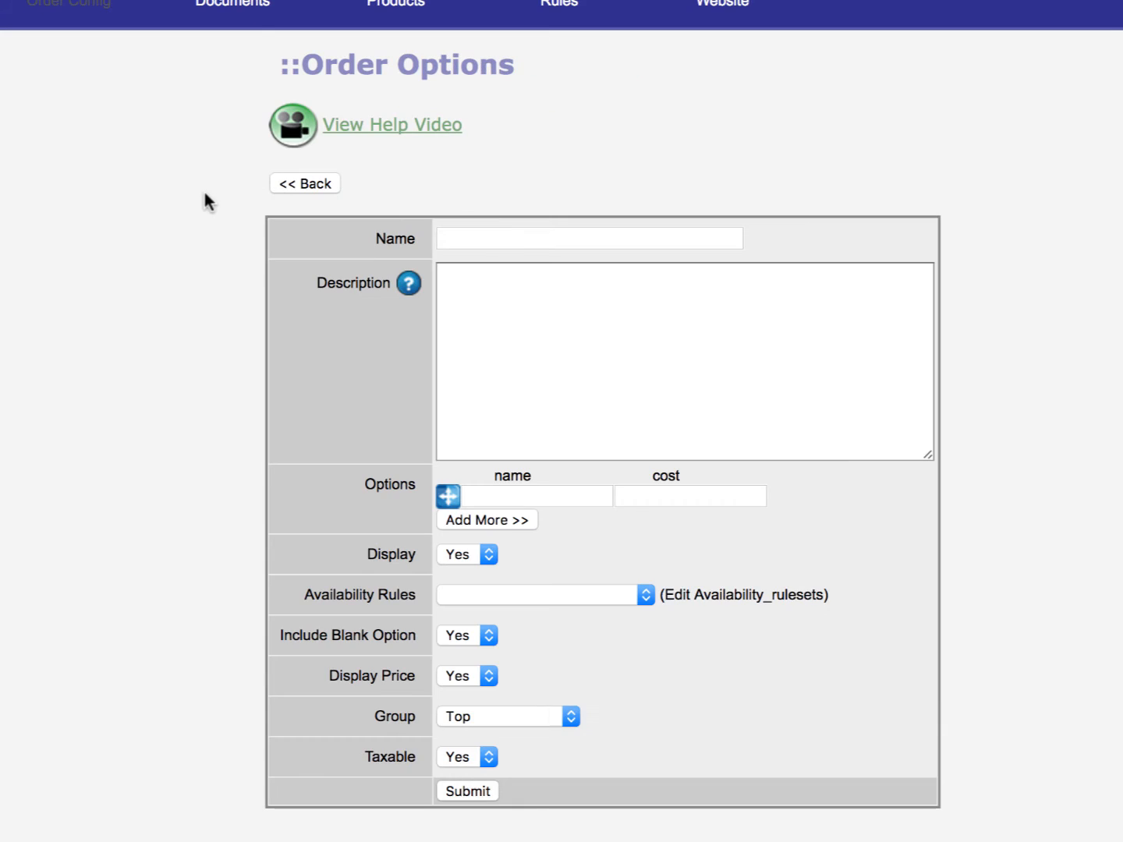
{"action": "left_click", "coordinate": [504, 243]}
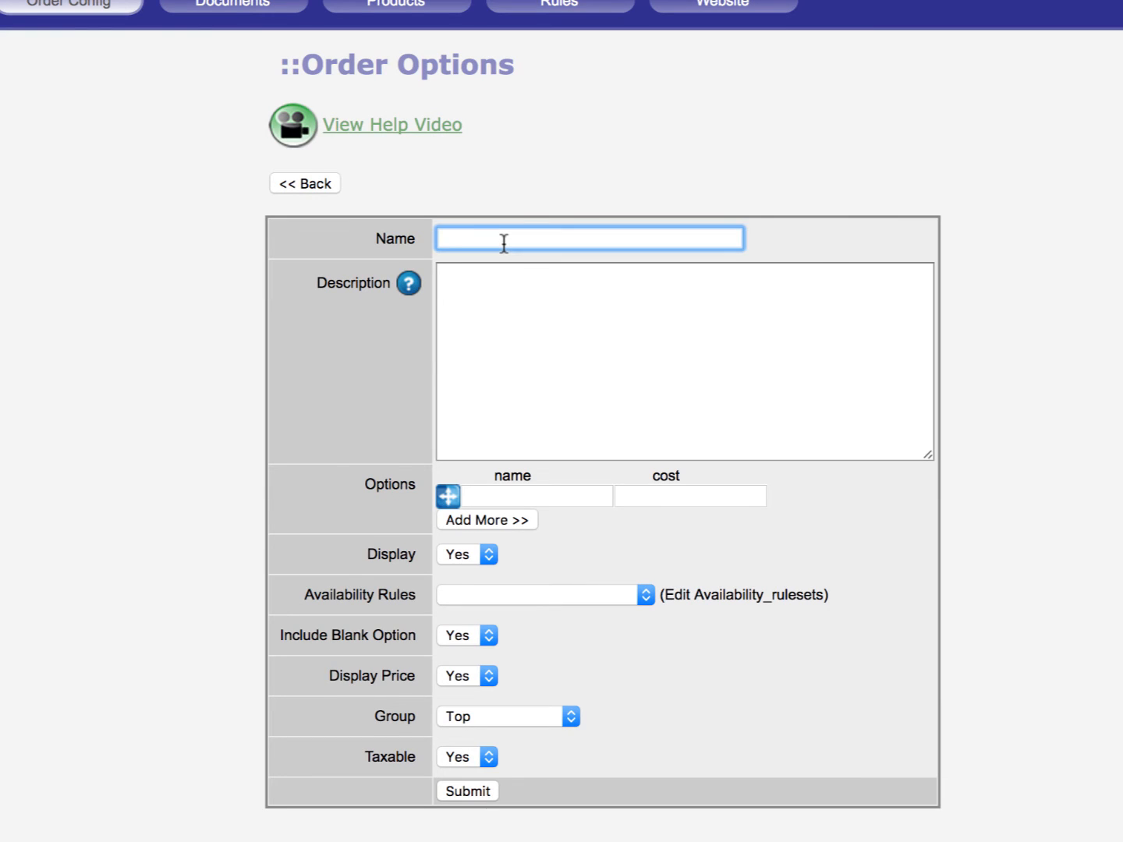
{"action": "type", "text": "child name"}
{"action": "key", "text": "Tab"}
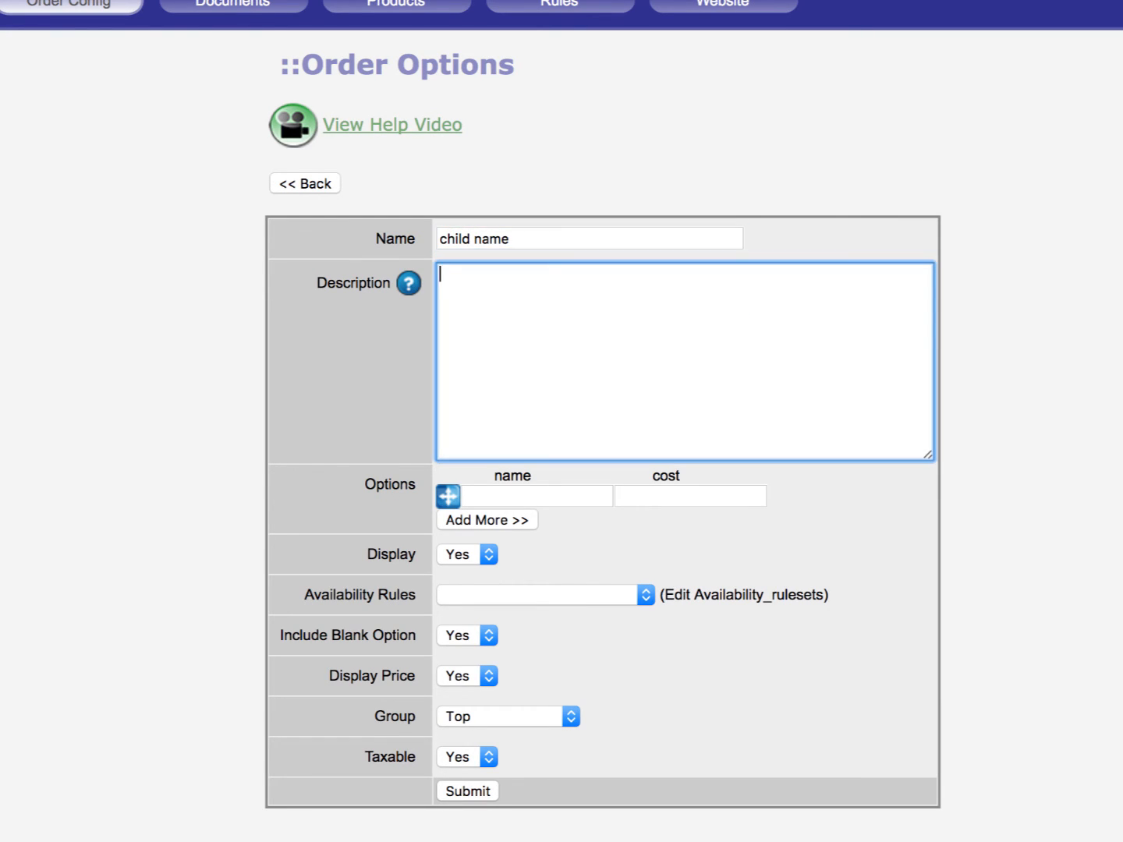
{"action": "type", "text": "What's the bday child"}
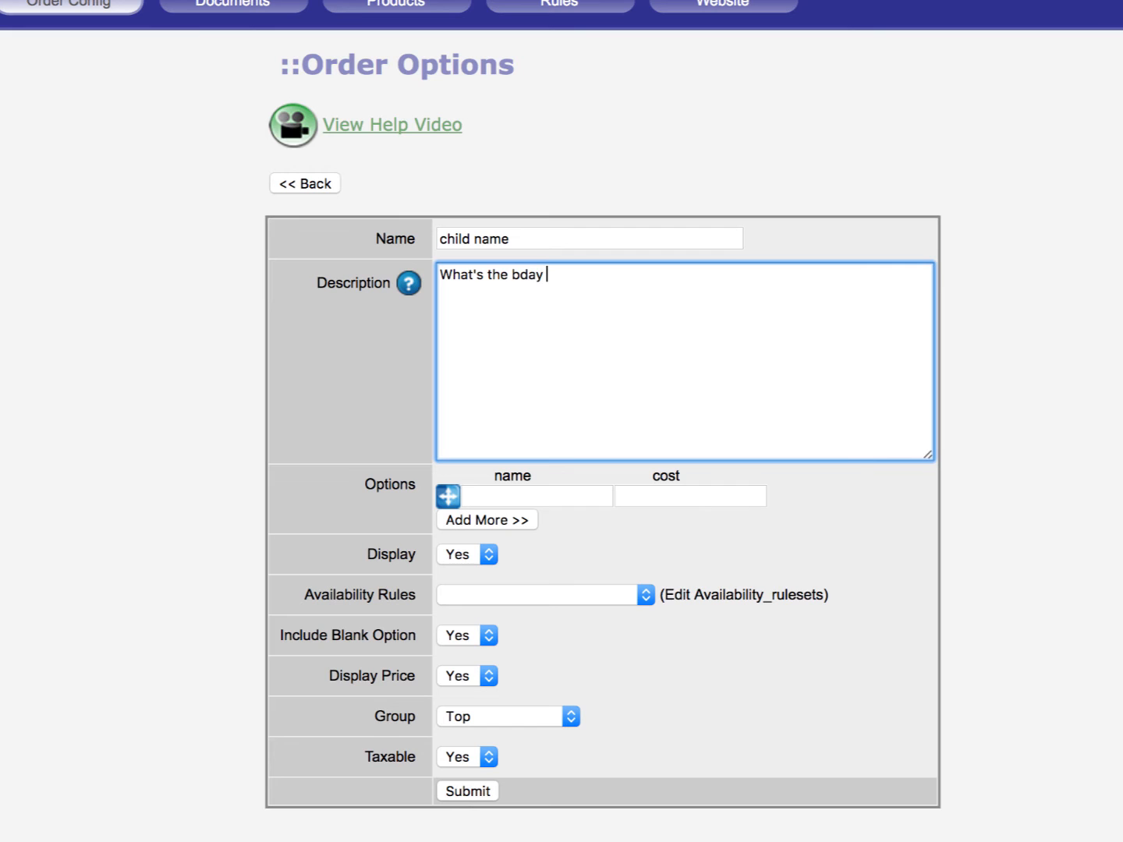
{"action": "type", "text": "s name?"}
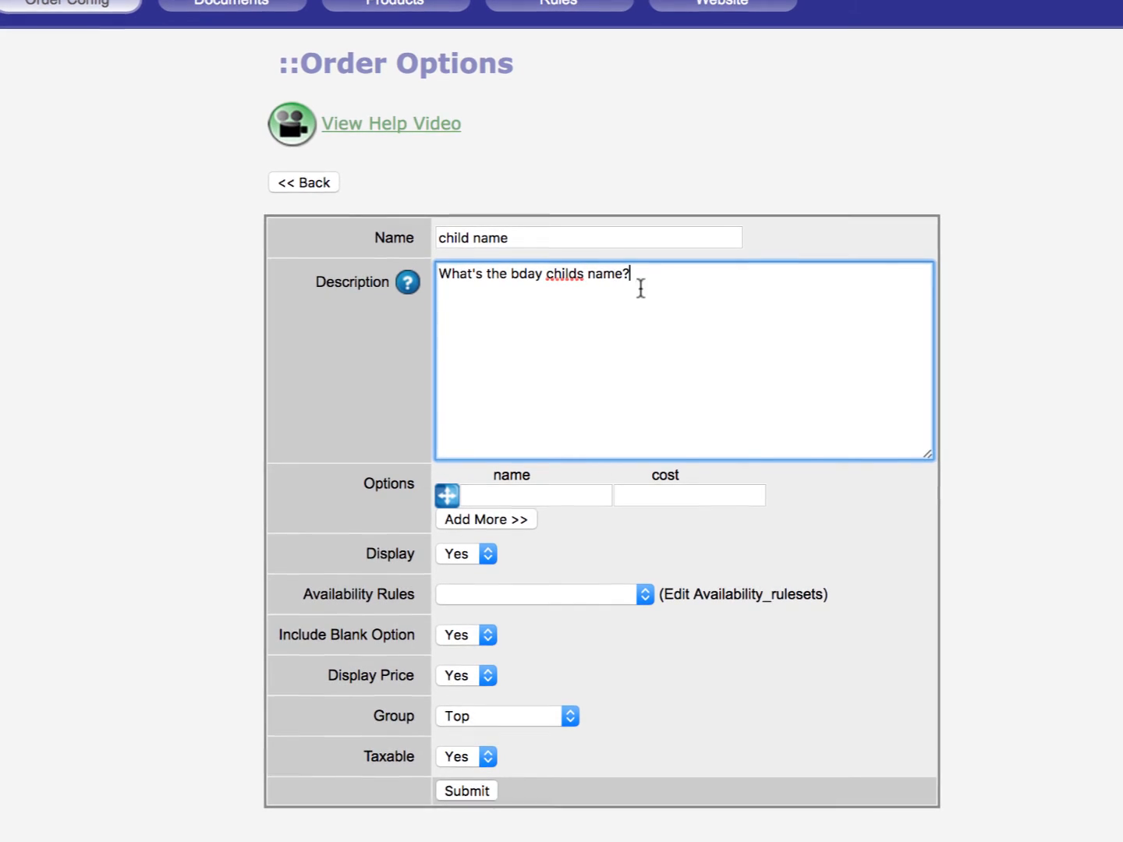
{"action": "left_click", "coordinate": [575, 267]}
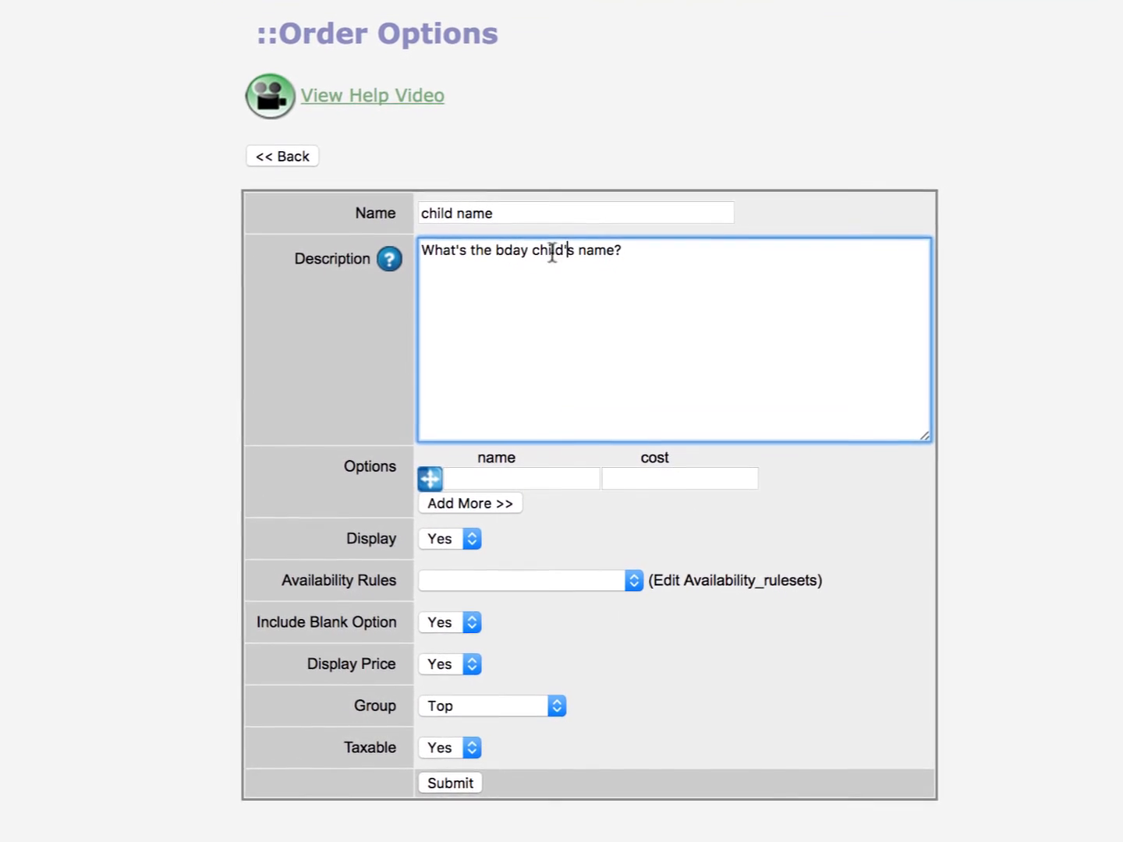
{"action": "type", "text": "'"}
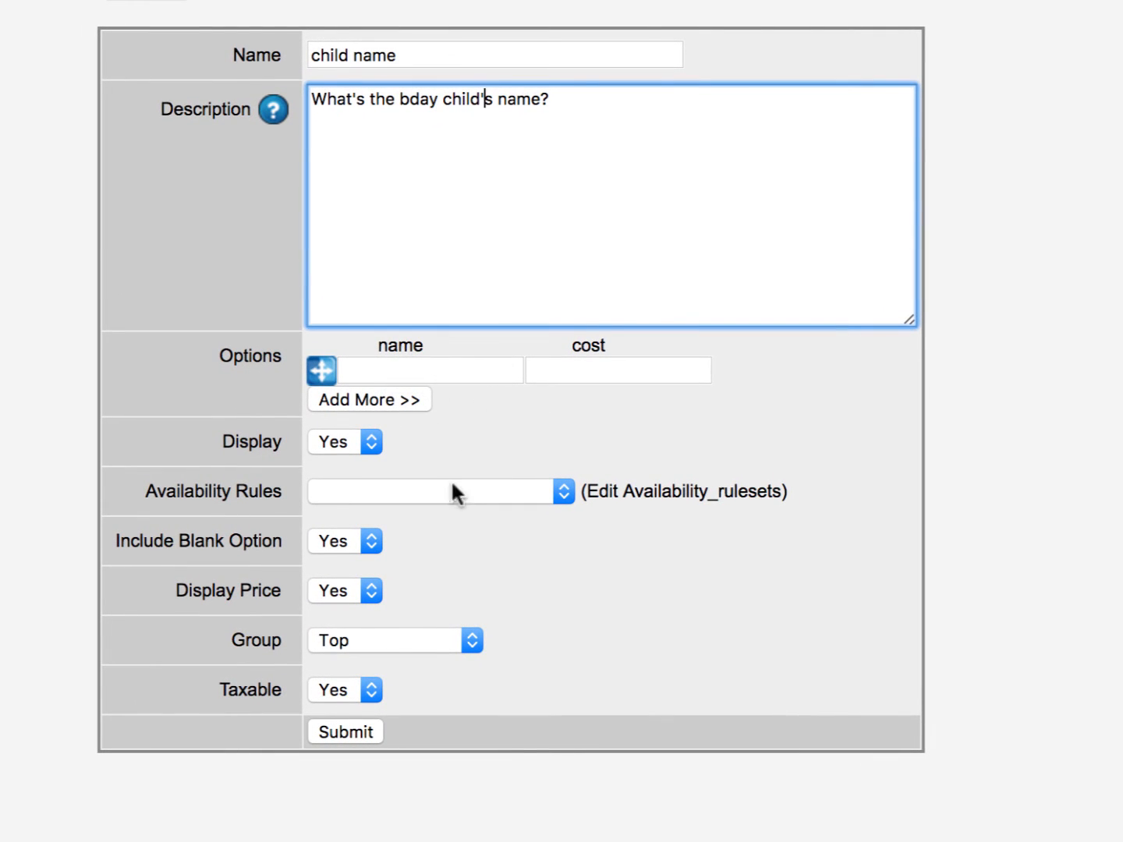
Assign the new option to the group CRM - Event and submit it.
{"action": "left_click", "coordinate": [395, 639]}
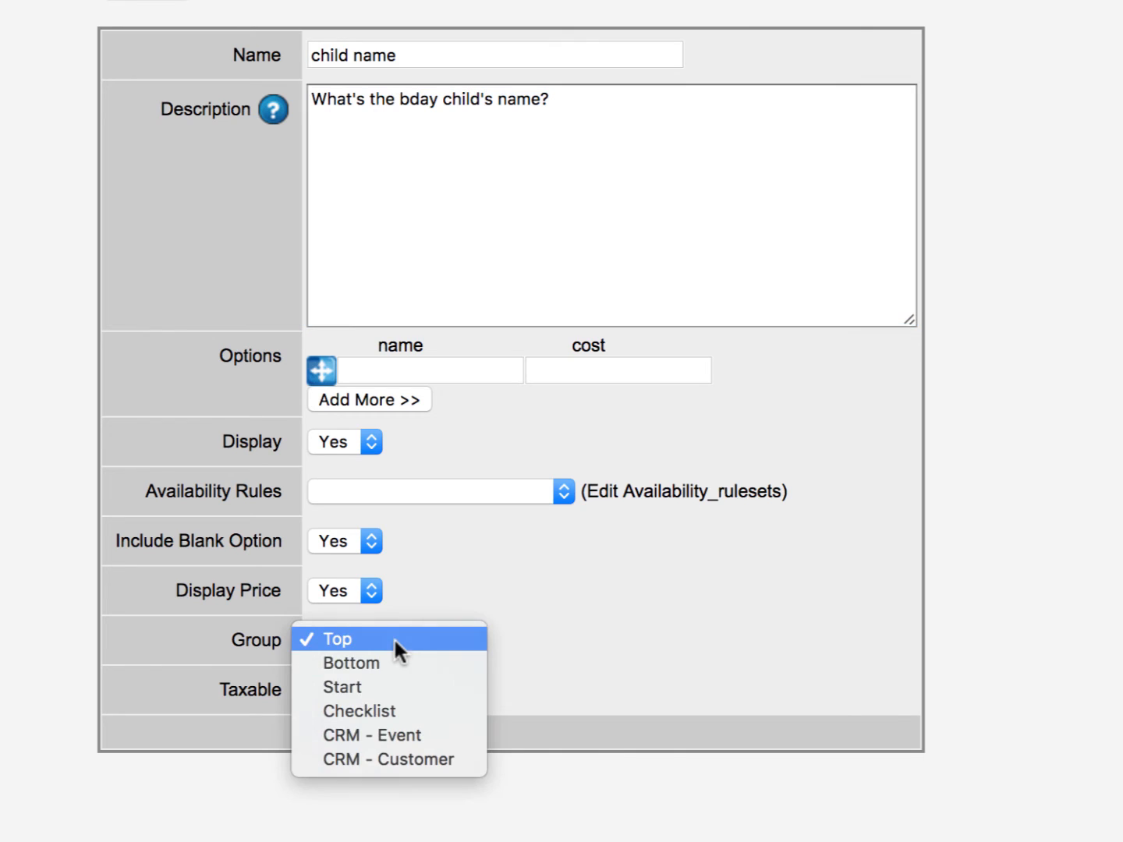
{"action": "left_click", "coordinate": [410, 735]}
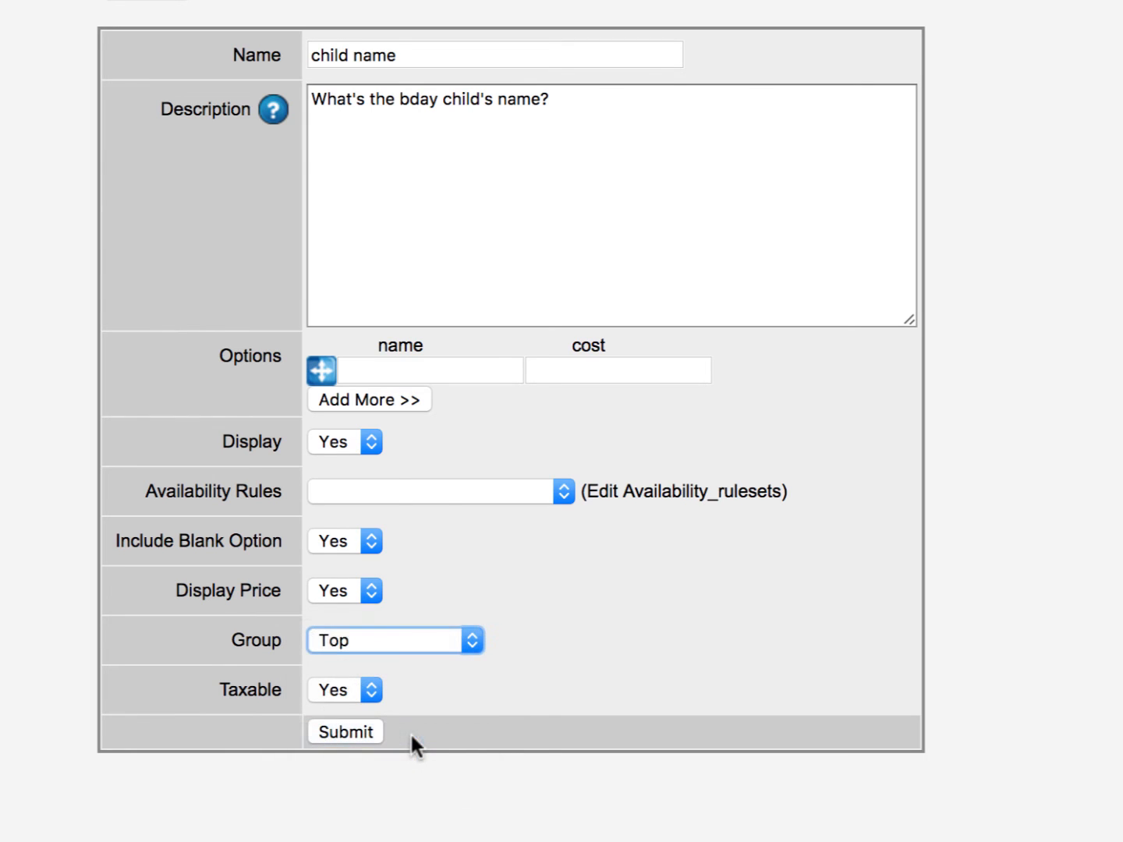
{"action": "left_click", "coordinate": [343, 733]}
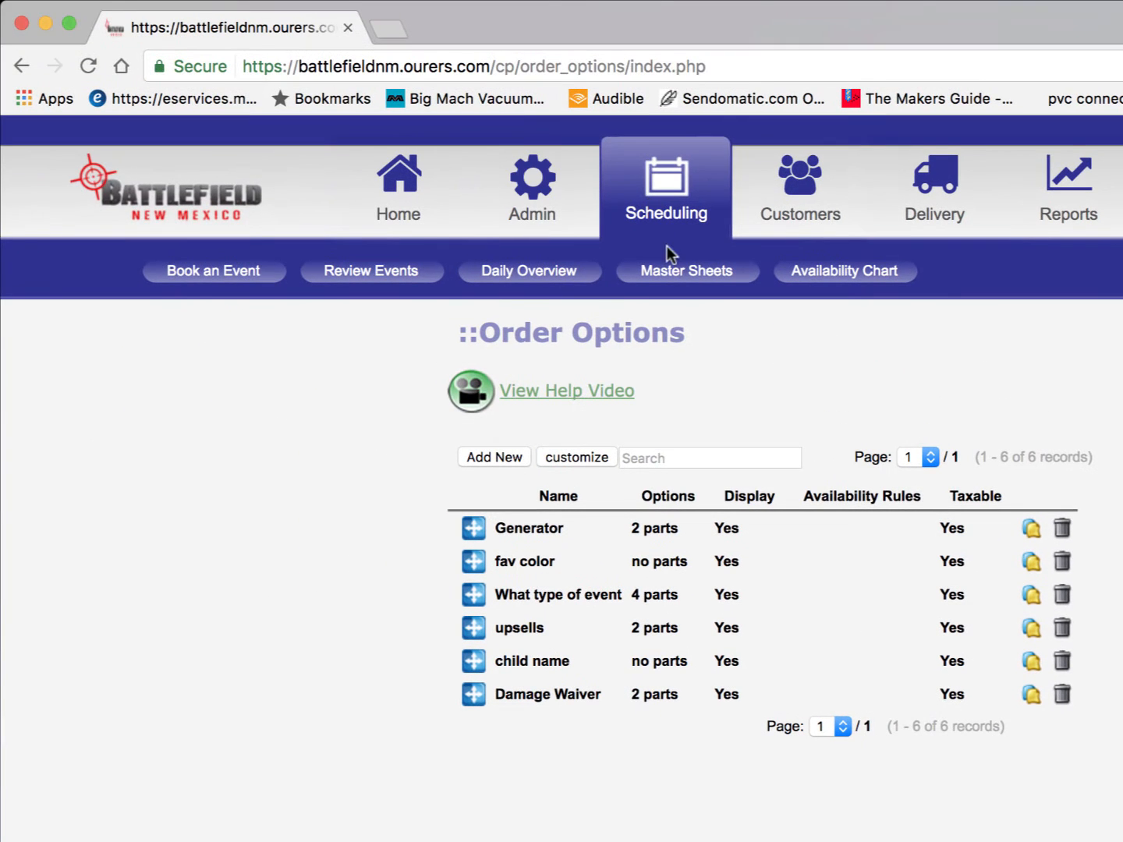
Reopen the March 25 event's customer task form, answer the new question with the birthday child's name, and submit.
{"action": "left_click", "coordinate": [483, 278]}
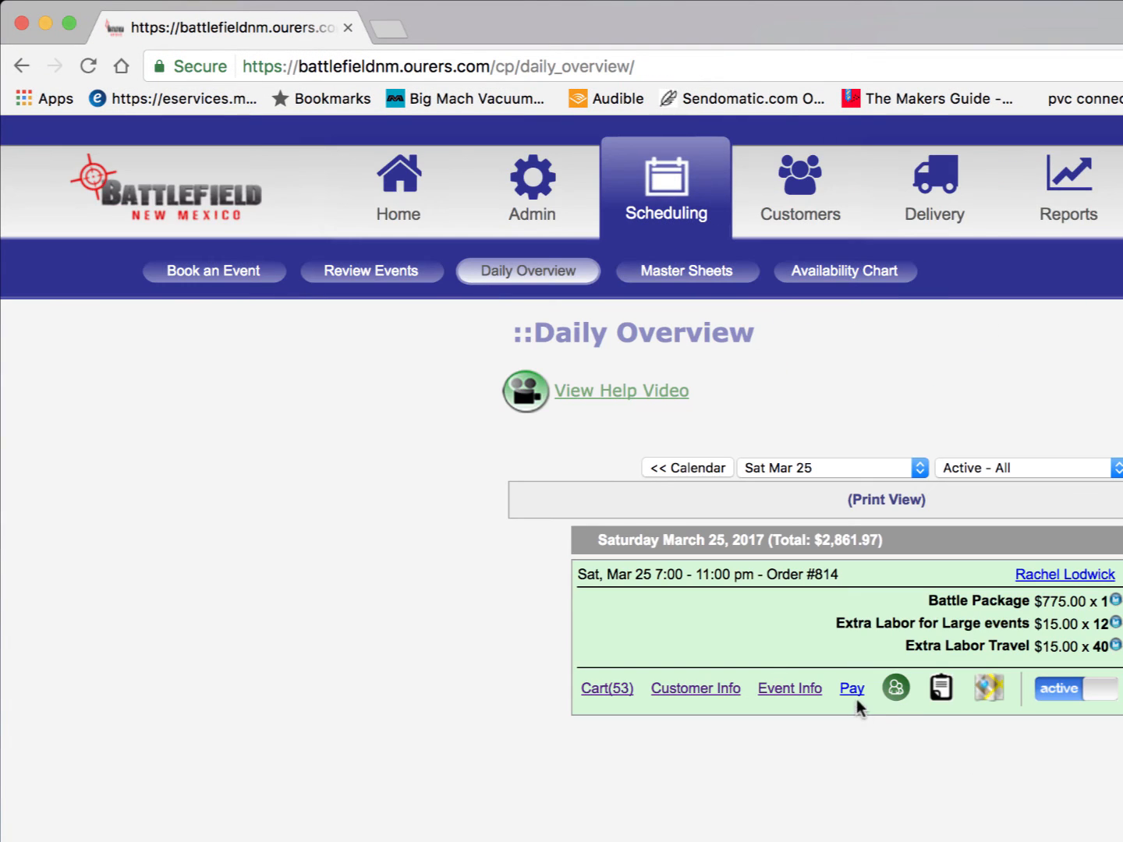
{"action": "left_click", "coordinate": [895, 687]}
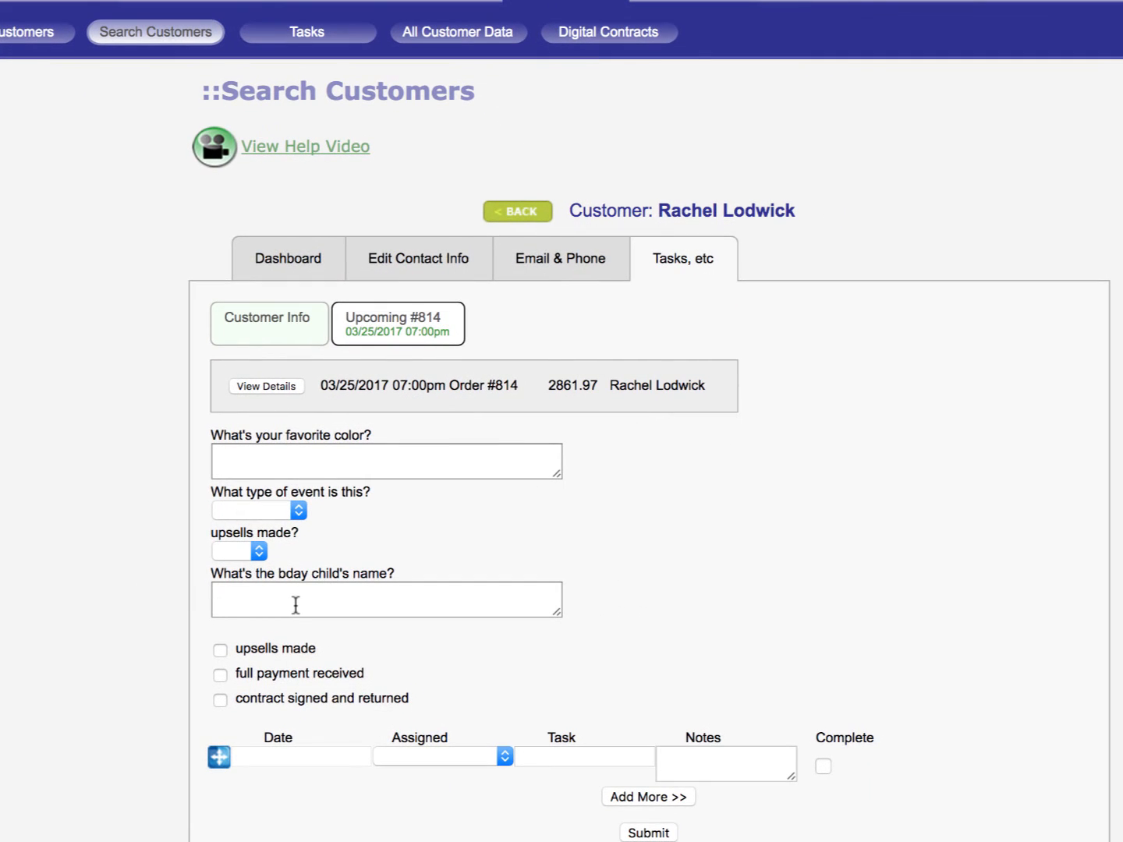
{"action": "left_click", "coordinate": [296, 605]}
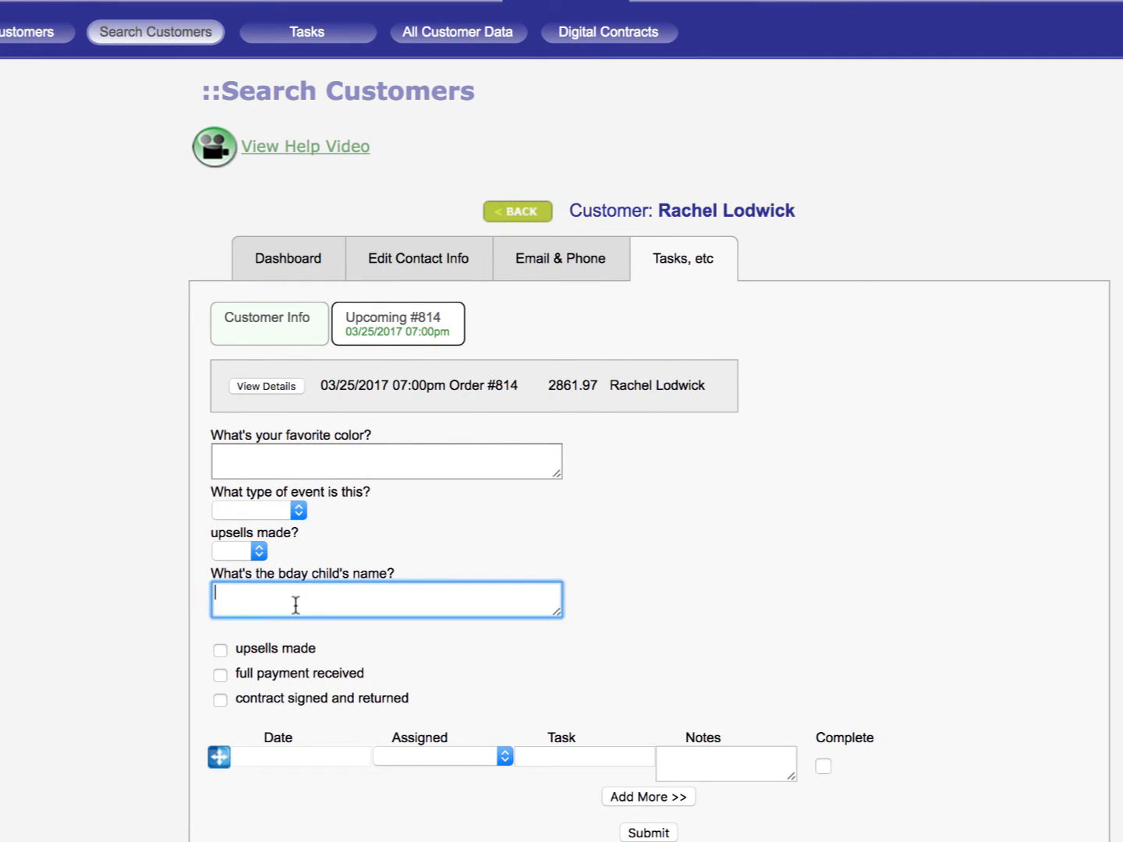
{"action": "type", "text": "joe"}
{"action": "left_click", "coordinate": [648, 833]}
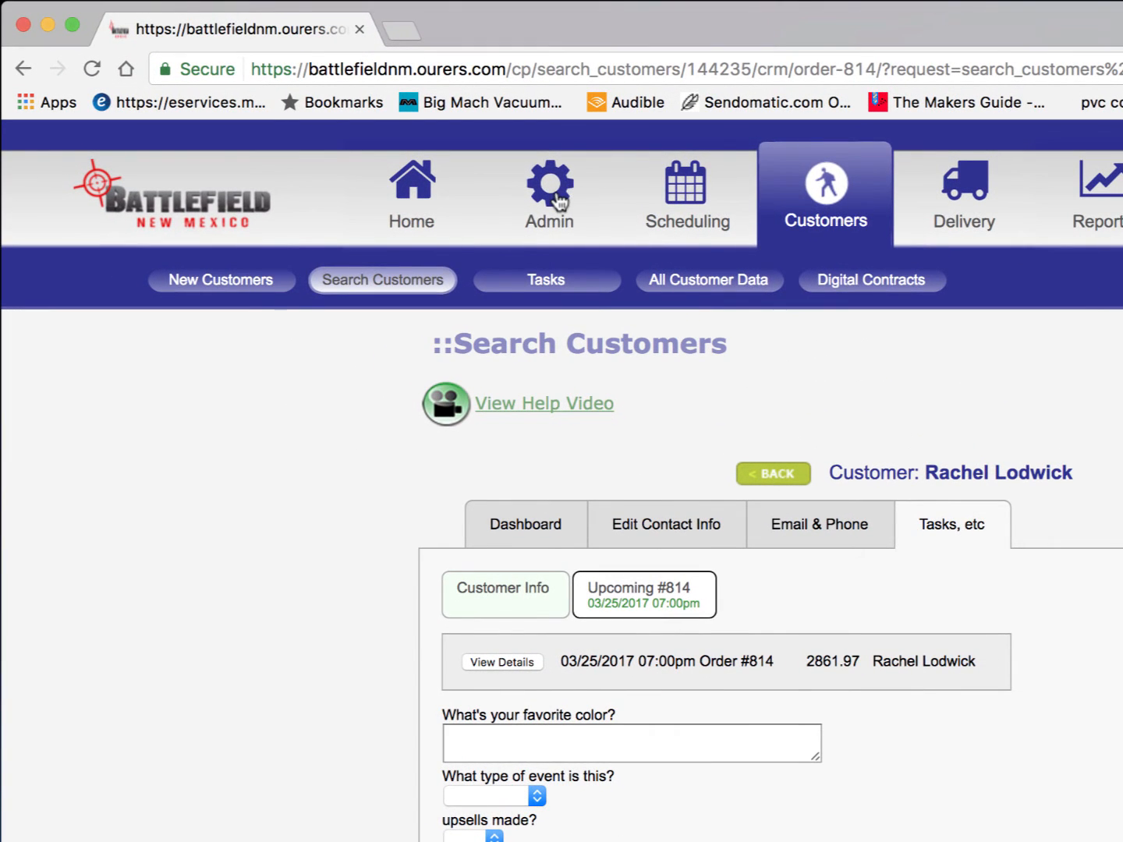
Open the Reminders list in the order configuration.
{"action": "mouse_move", "coordinate": [594, 179]}
{"action": "mouse_move", "coordinate": [375, 283]}
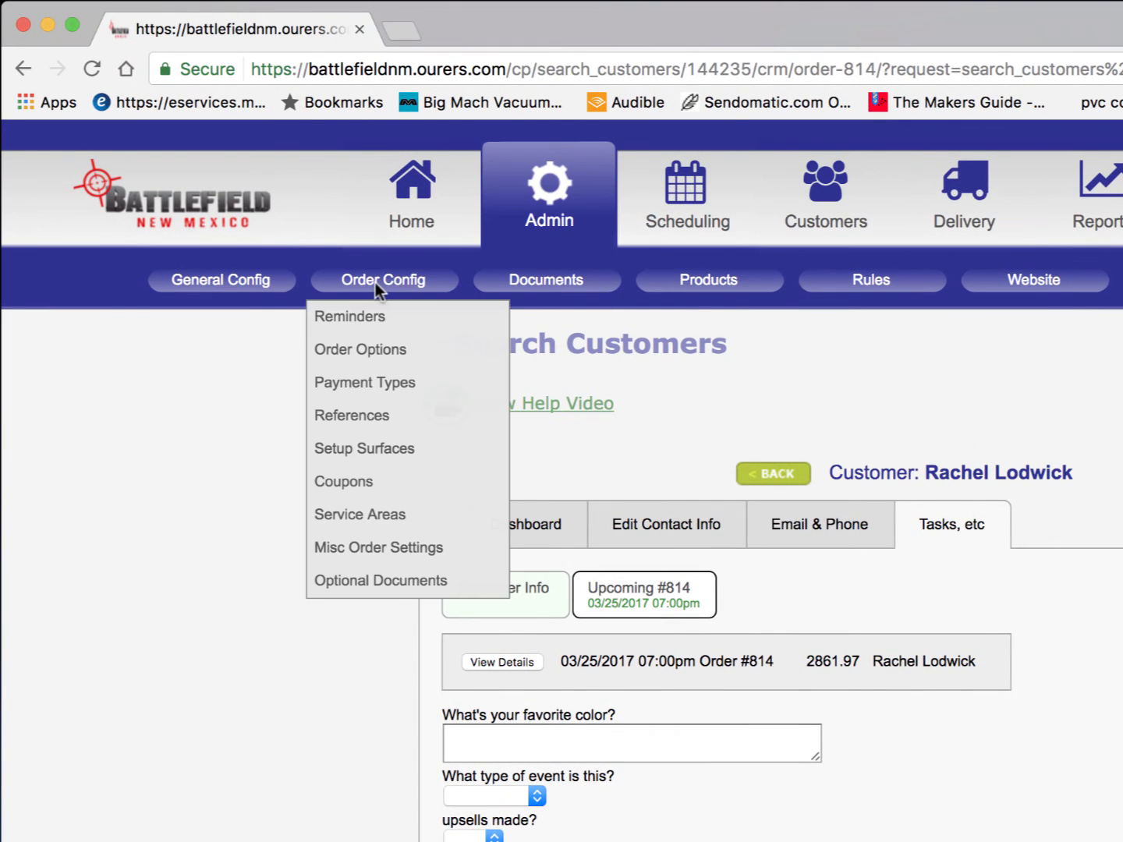
{"action": "left_click", "coordinate": [333, 316]}
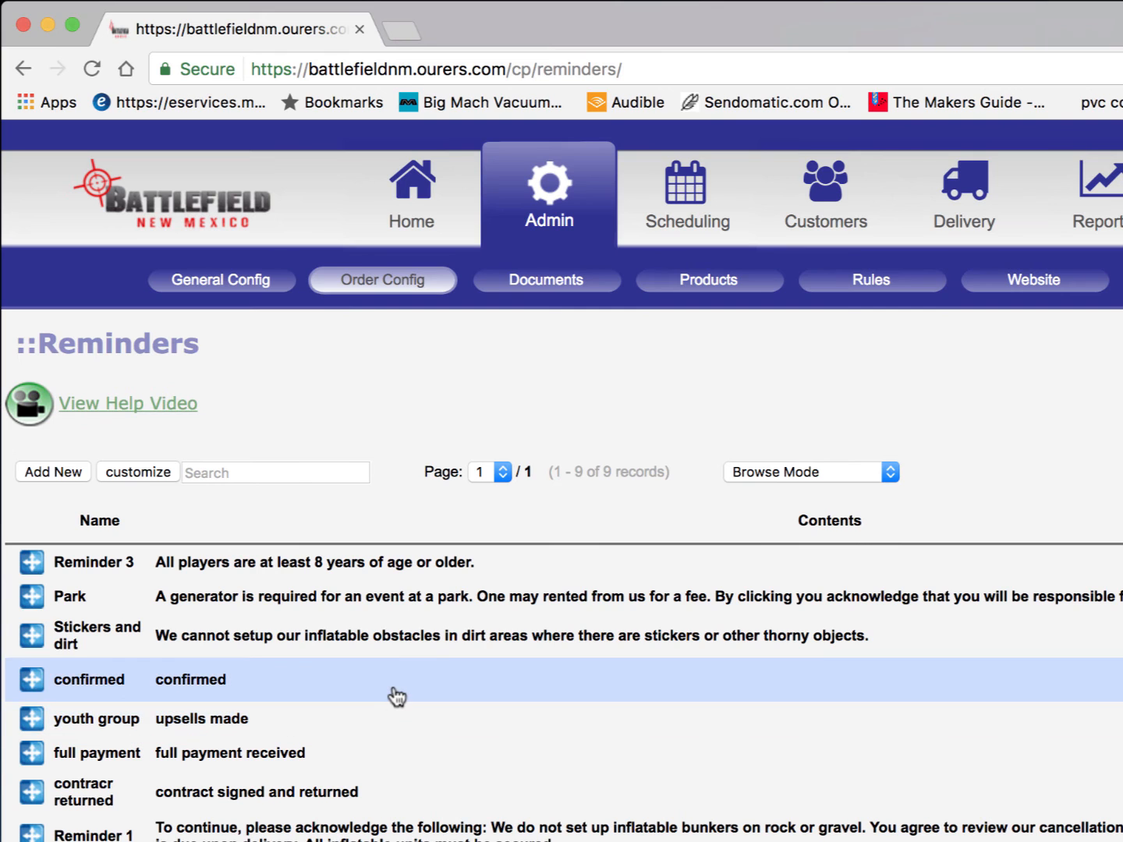
Open the "confirmed" reminder and change its contents to "confirmed order".
{"action": "left_click", "coordinate": [398, 696]}
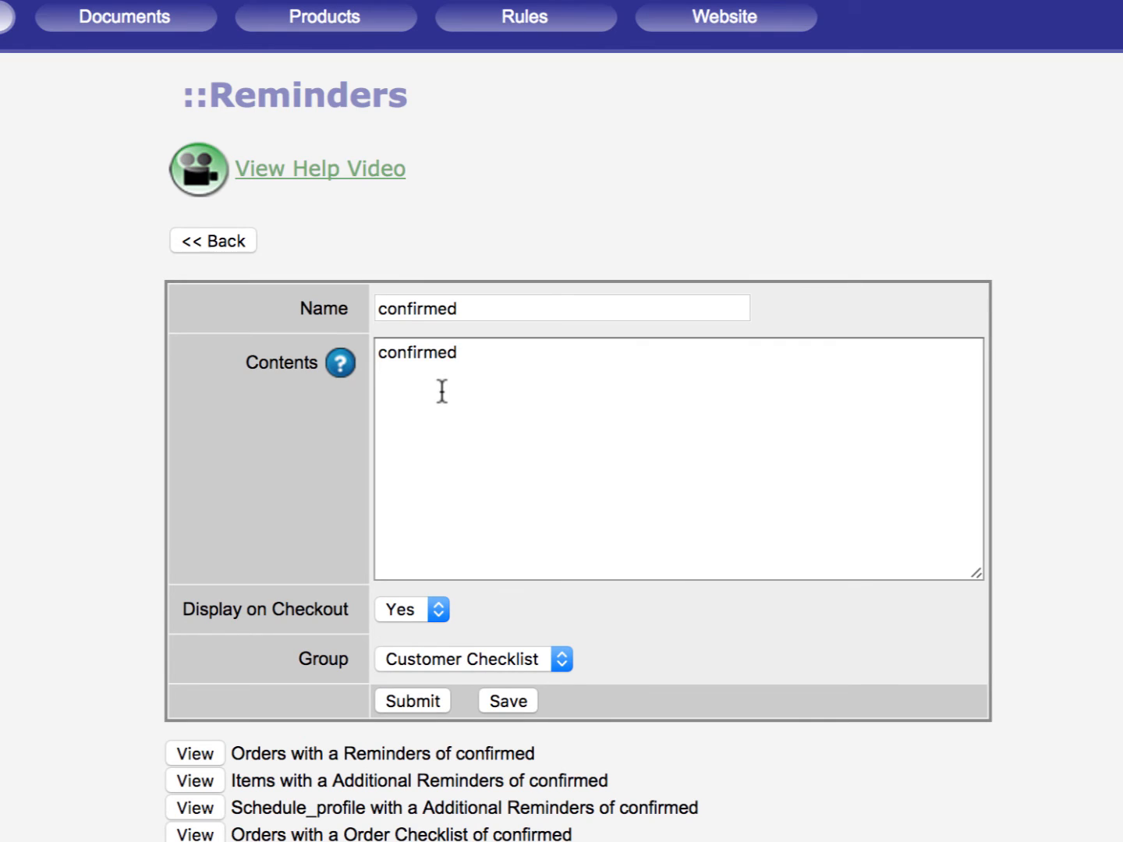
{"action": "left_click", "coordinate": [492, 358]}
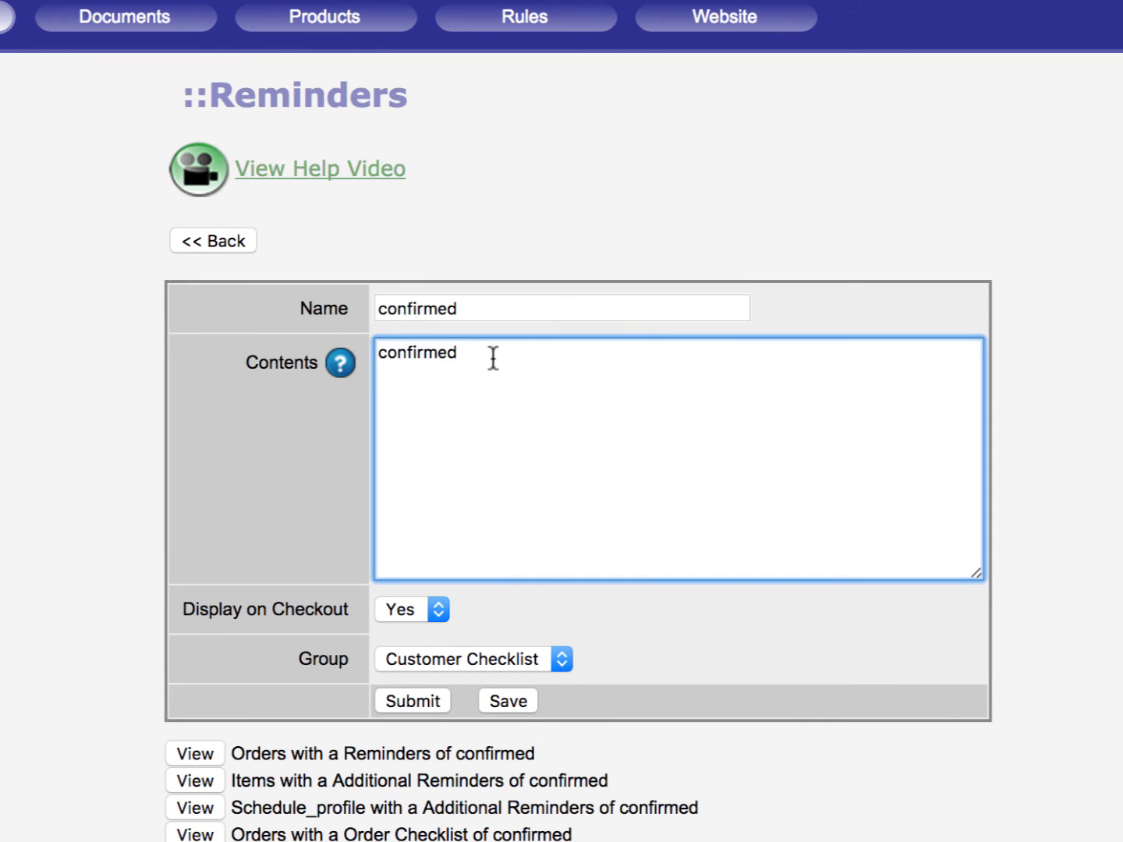
{"action": "type", "text": "order"}
Set the reminder's group to Checklist and save the reminder.
{"action": "left_click", "coordinate": [528, 659]}
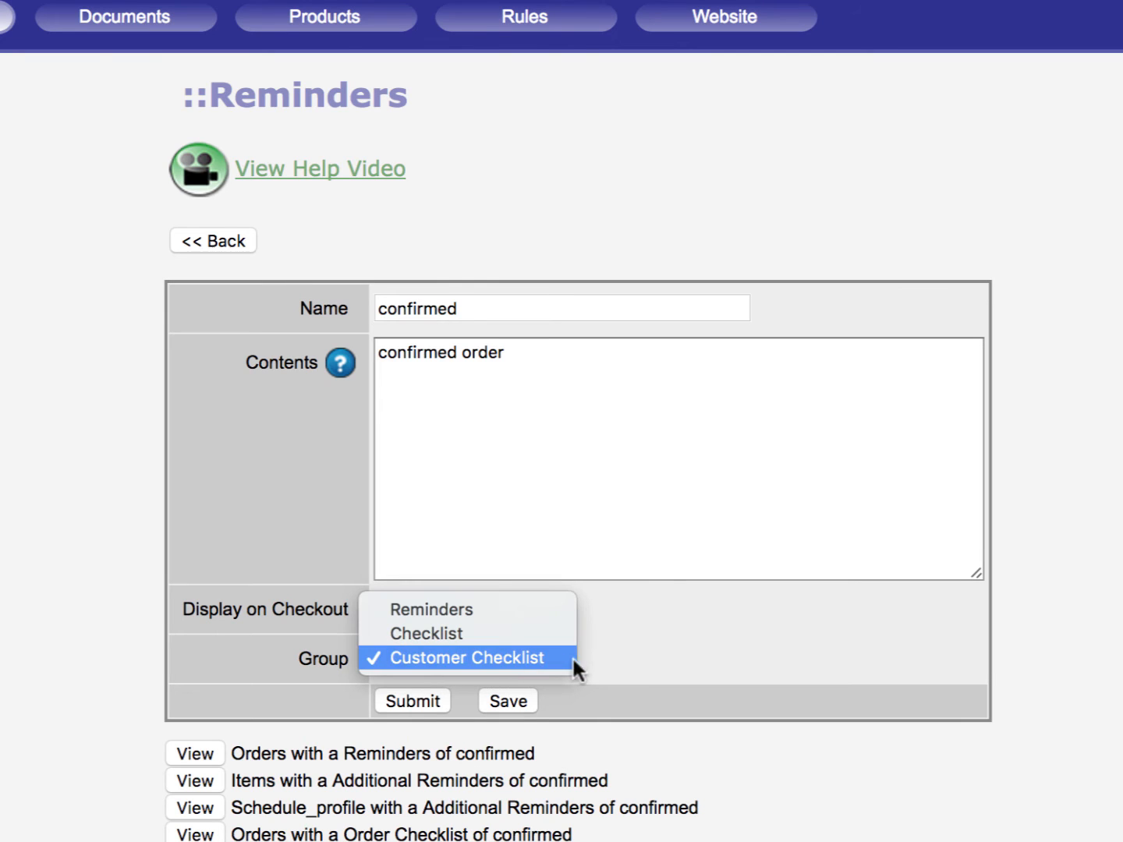
{"action": "left_click", "coordinate": [510, 635]}
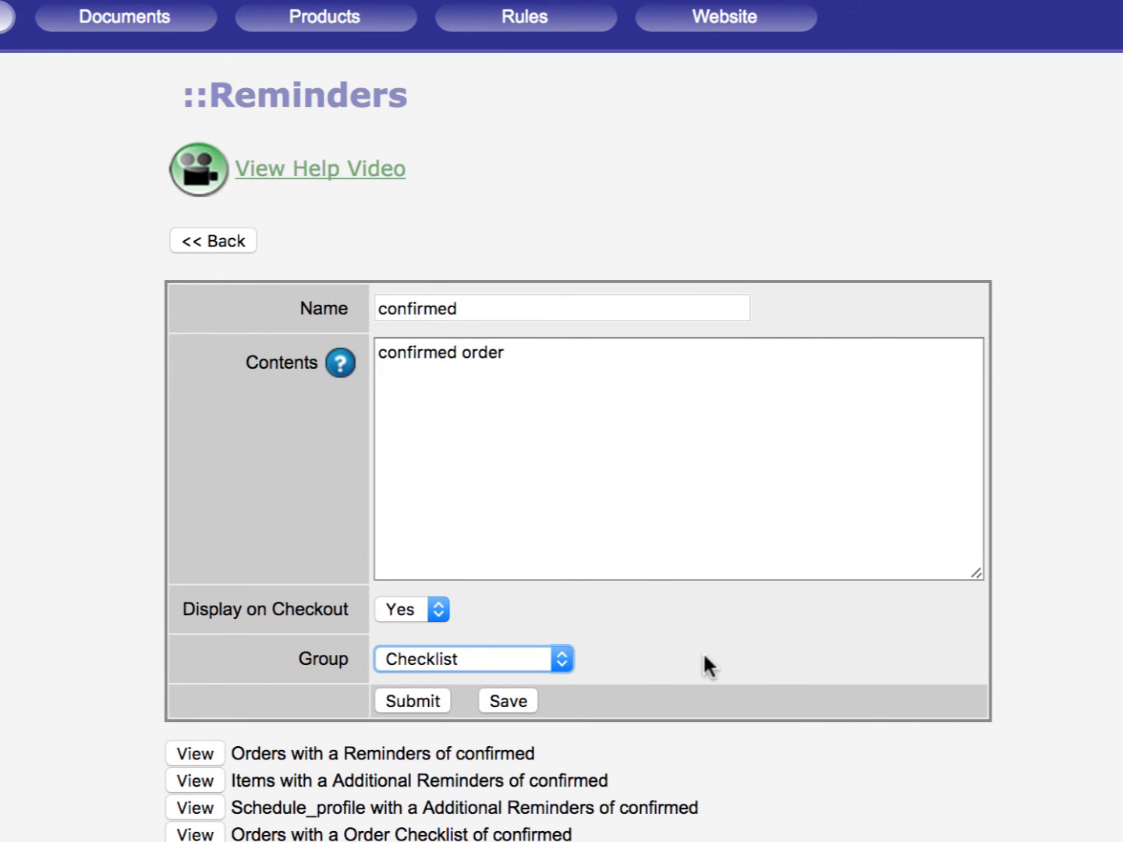
{"action": "left_click", "coordinate": [551, 659]}
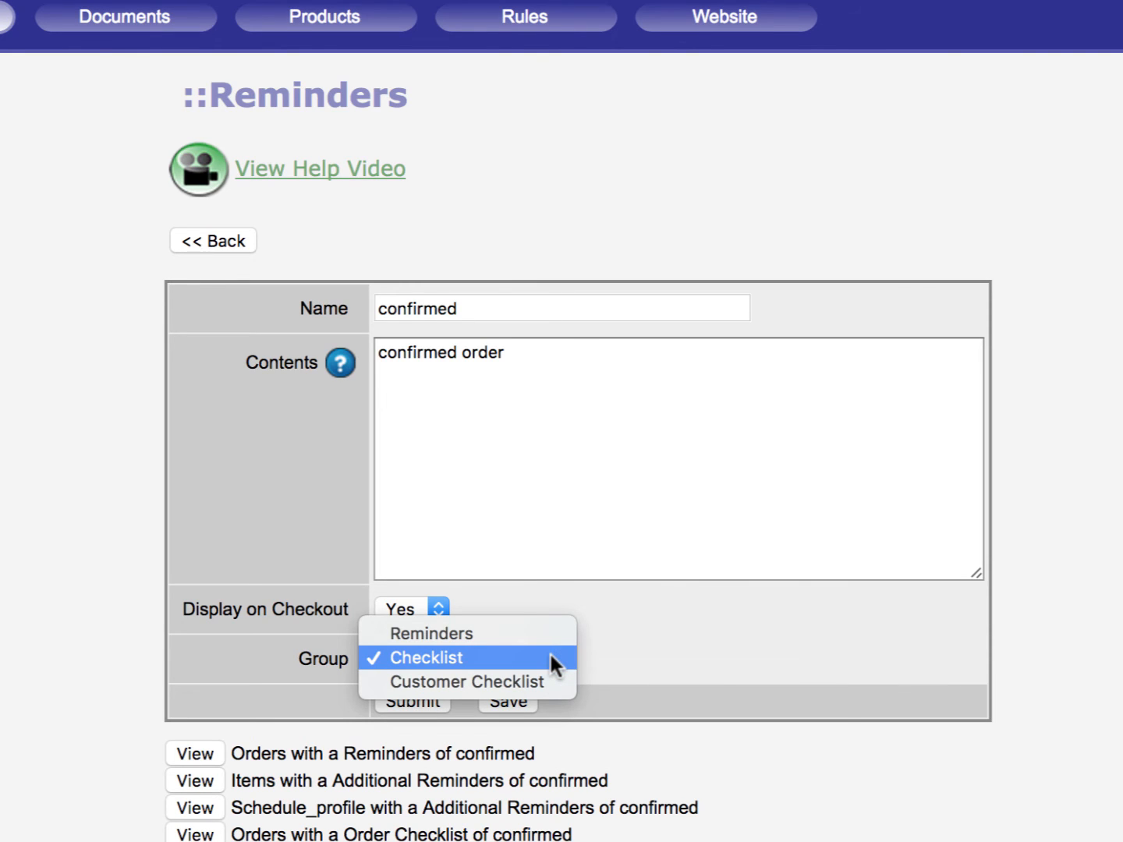
{"action": "left_click", "coordinate": [764, 647]}
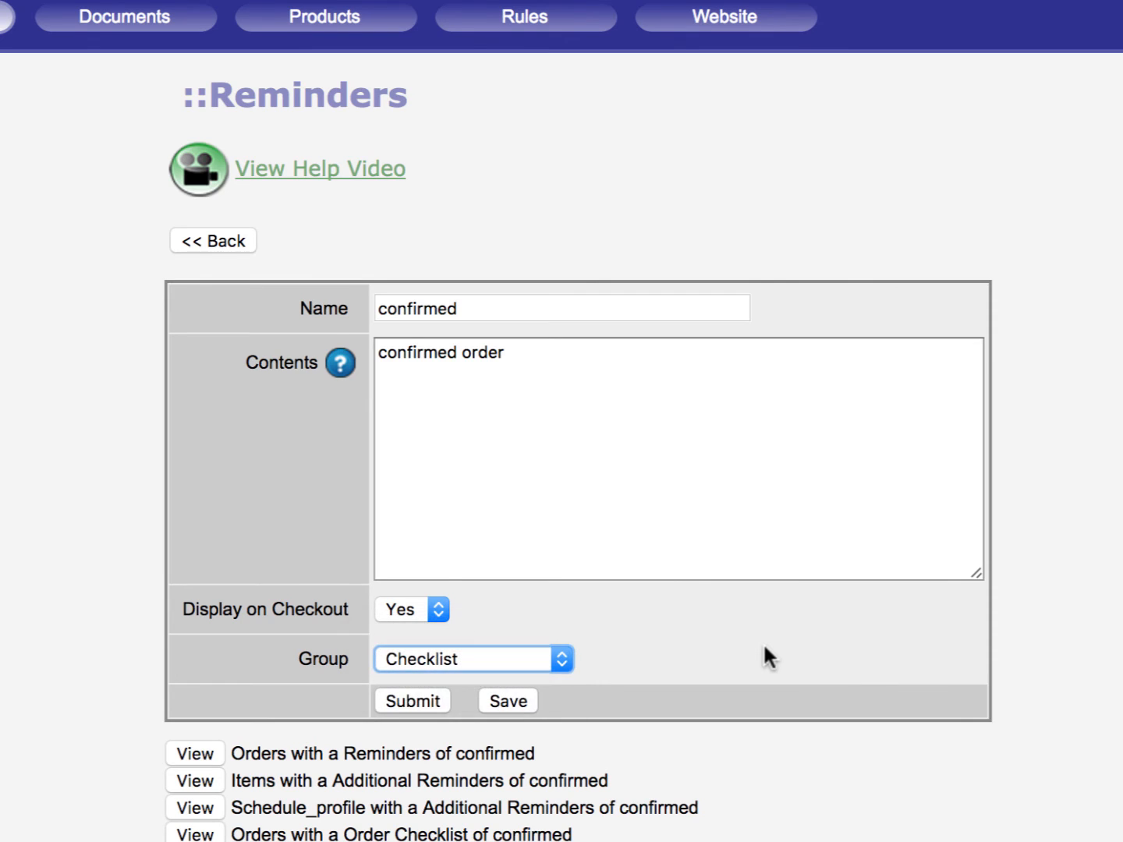
{"action": "left_click", "coordinate": [502, 703]}
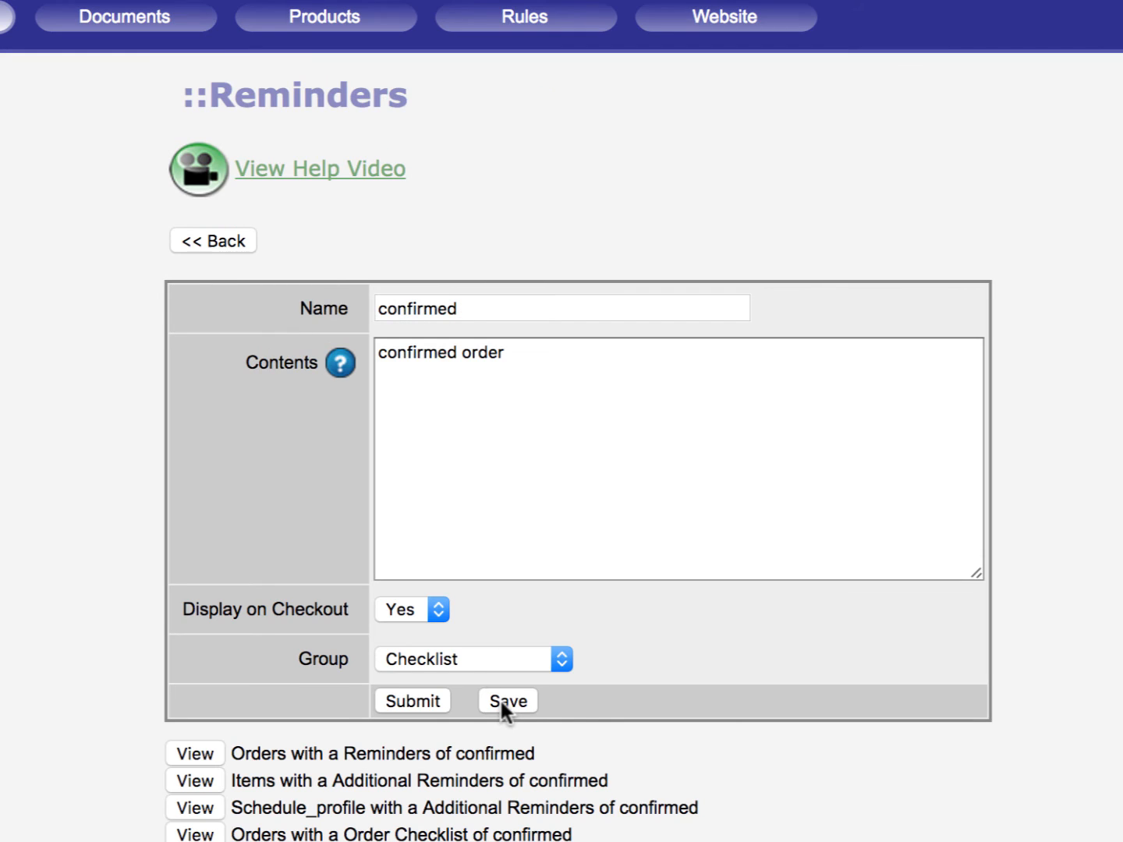
Review the checklist in the March 25 event's customer task form from the daily overview, and open the customer's dashboard.
{"action": "mouse_move", "coordinate": [181, 2]}
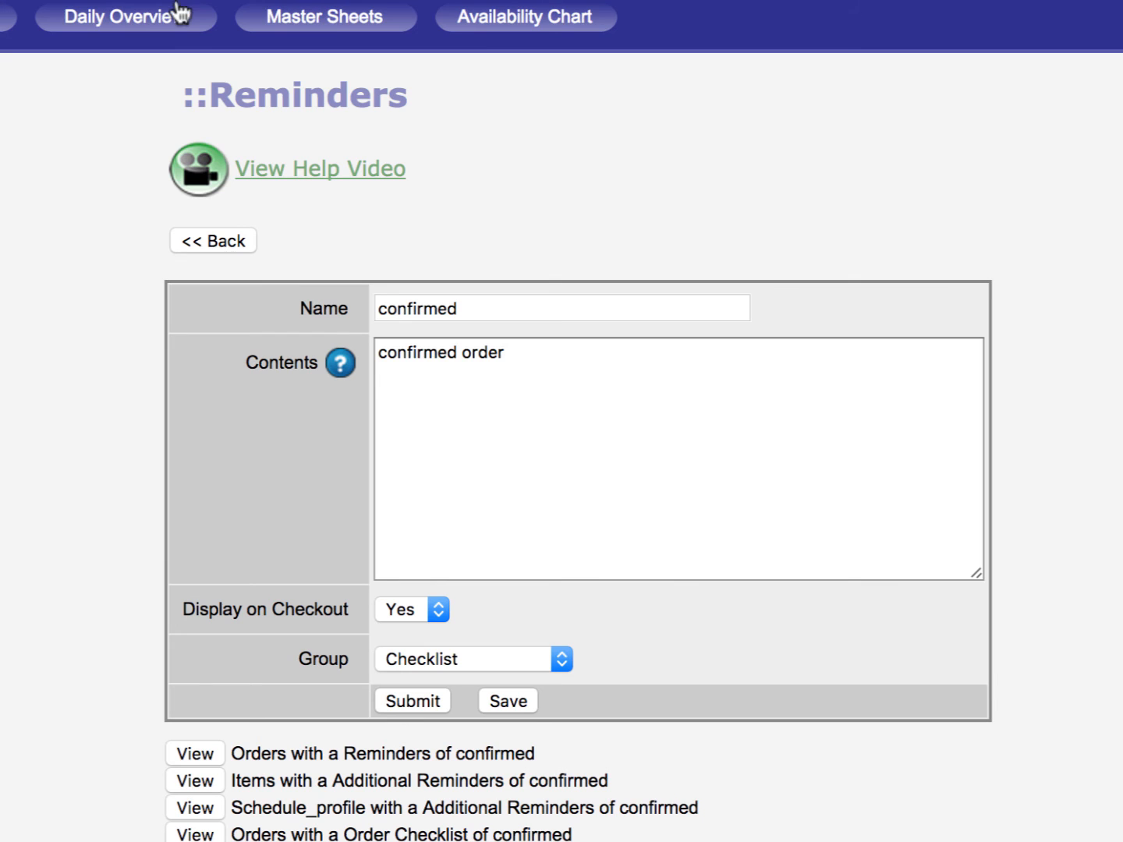
{"action": "left_click", "coordinate": [117, 19]}
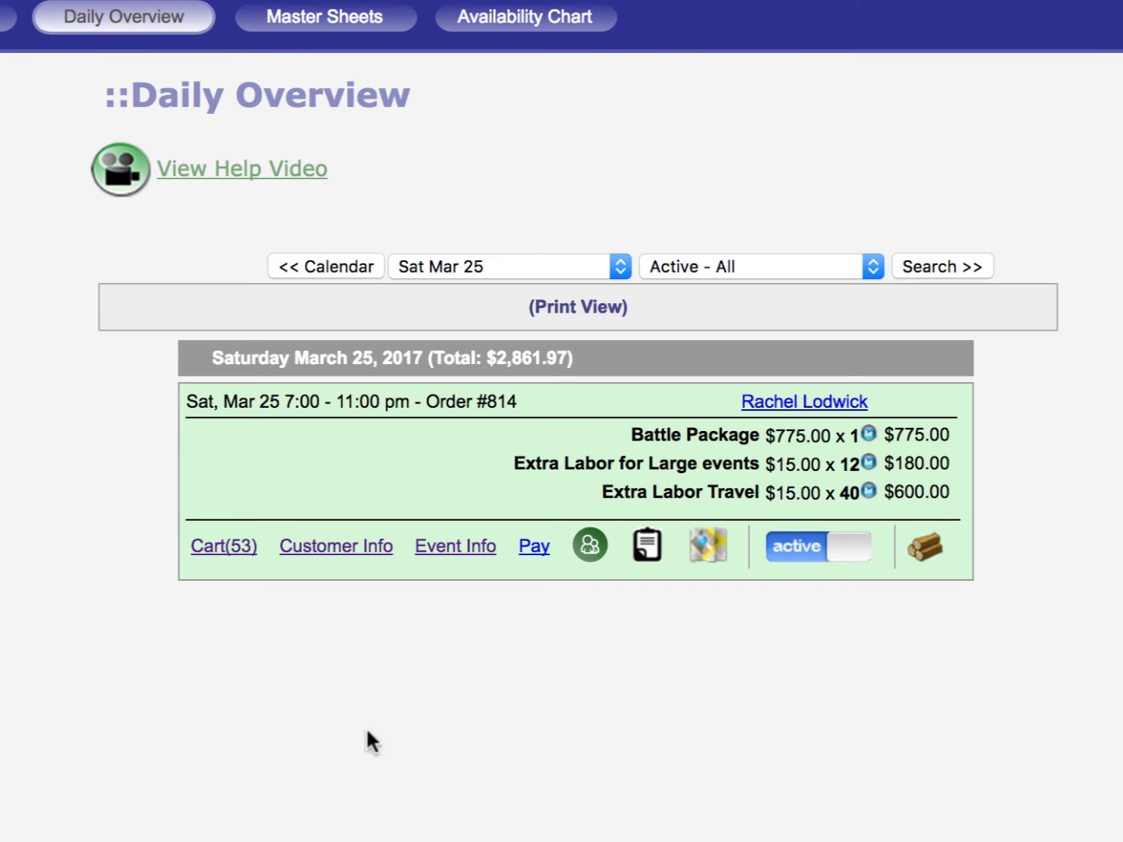
{"action": "left_click", "coordinate": [591, 545]}
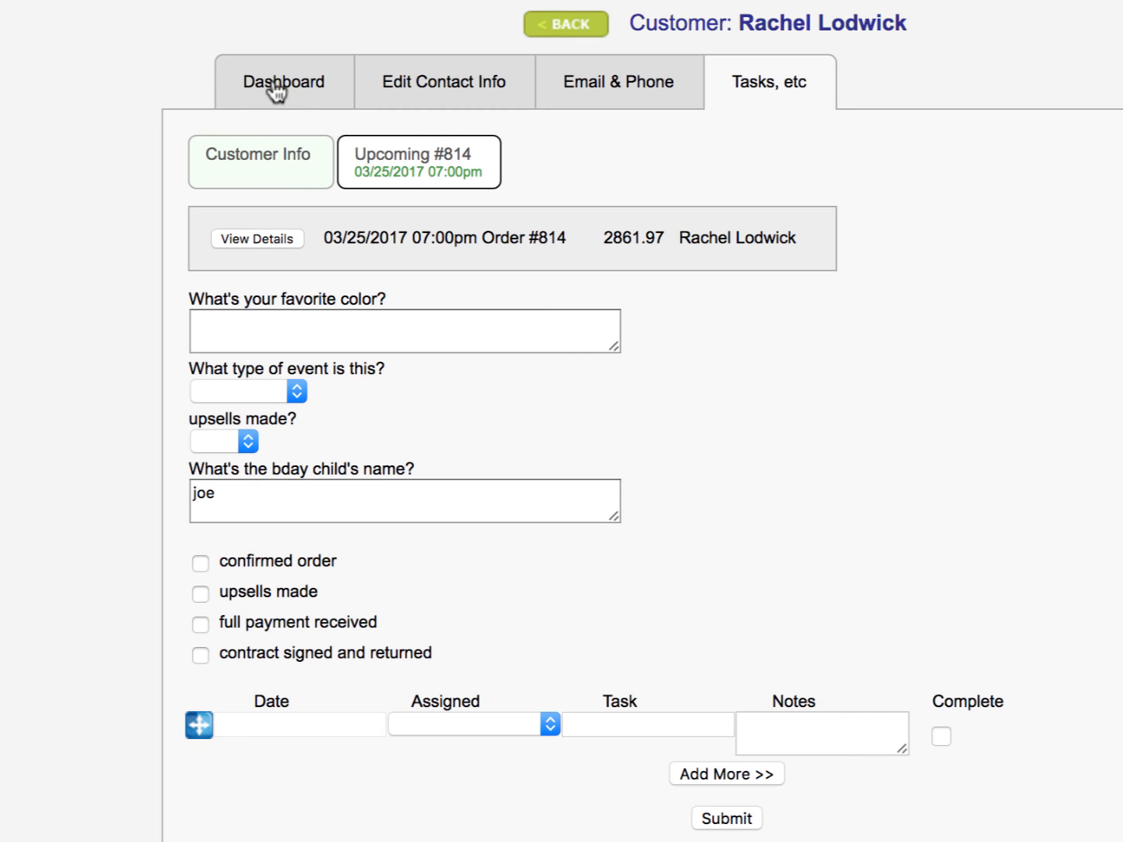
{"action": "left_click", "coordinate": [276, 87]}
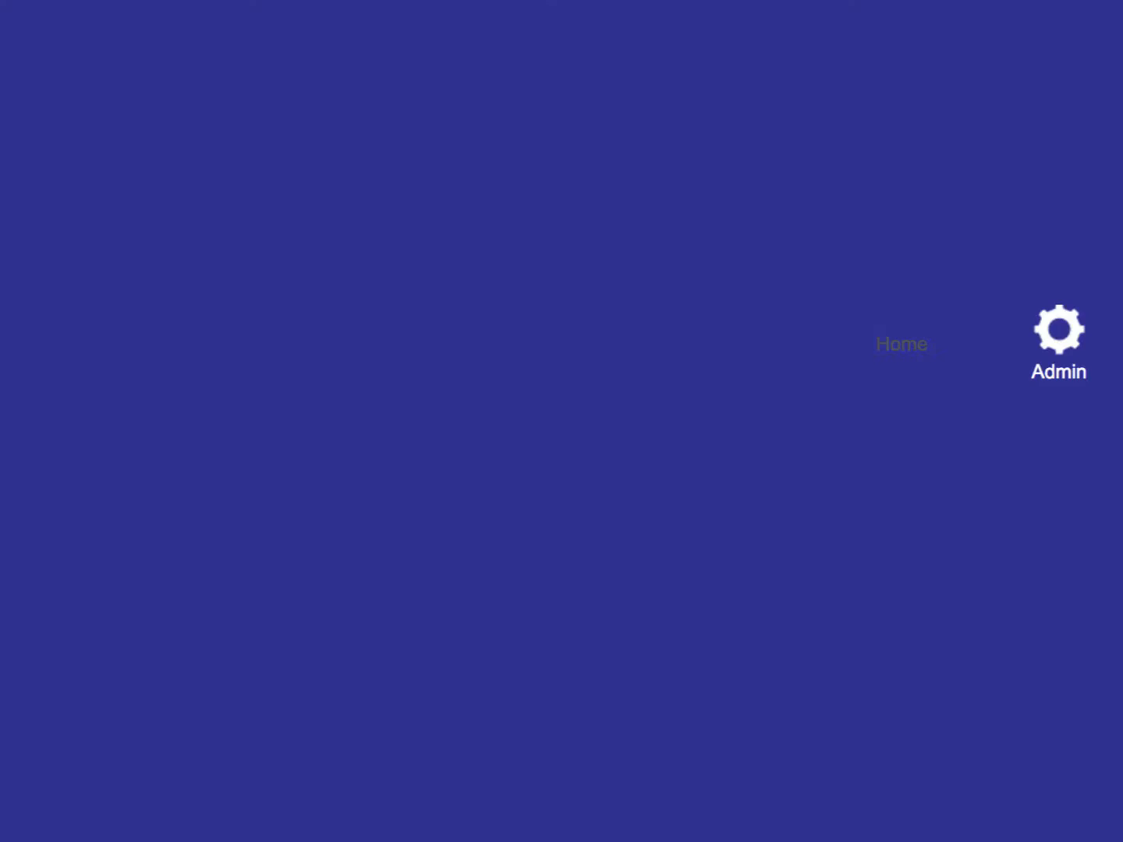
Check the Company Email setting under Company Info in the system settings.
{"action": "scroll", "coordinate": [261, 774], "scroll_direction": "down", "scroll_amount": 5}
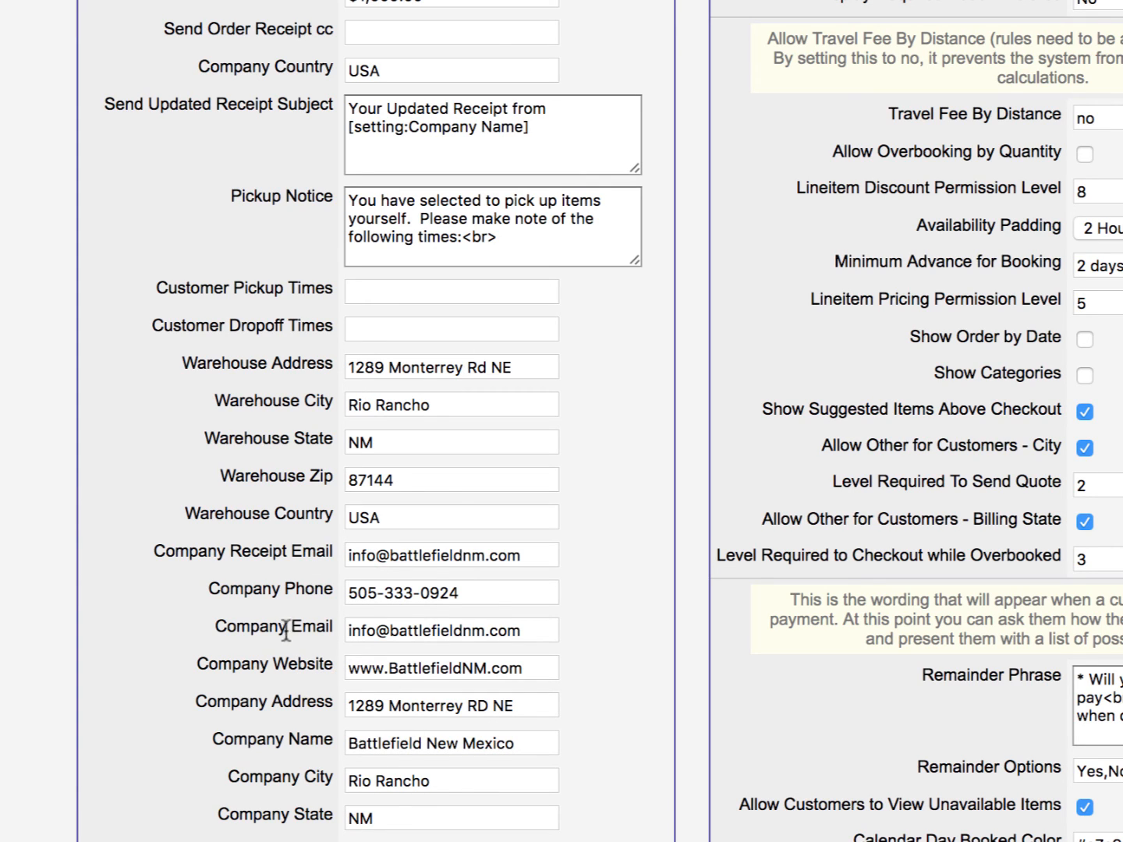
{"action": "left_click_drag", "start_coordinate": [537, 629], "coordinate": [306, 626]}
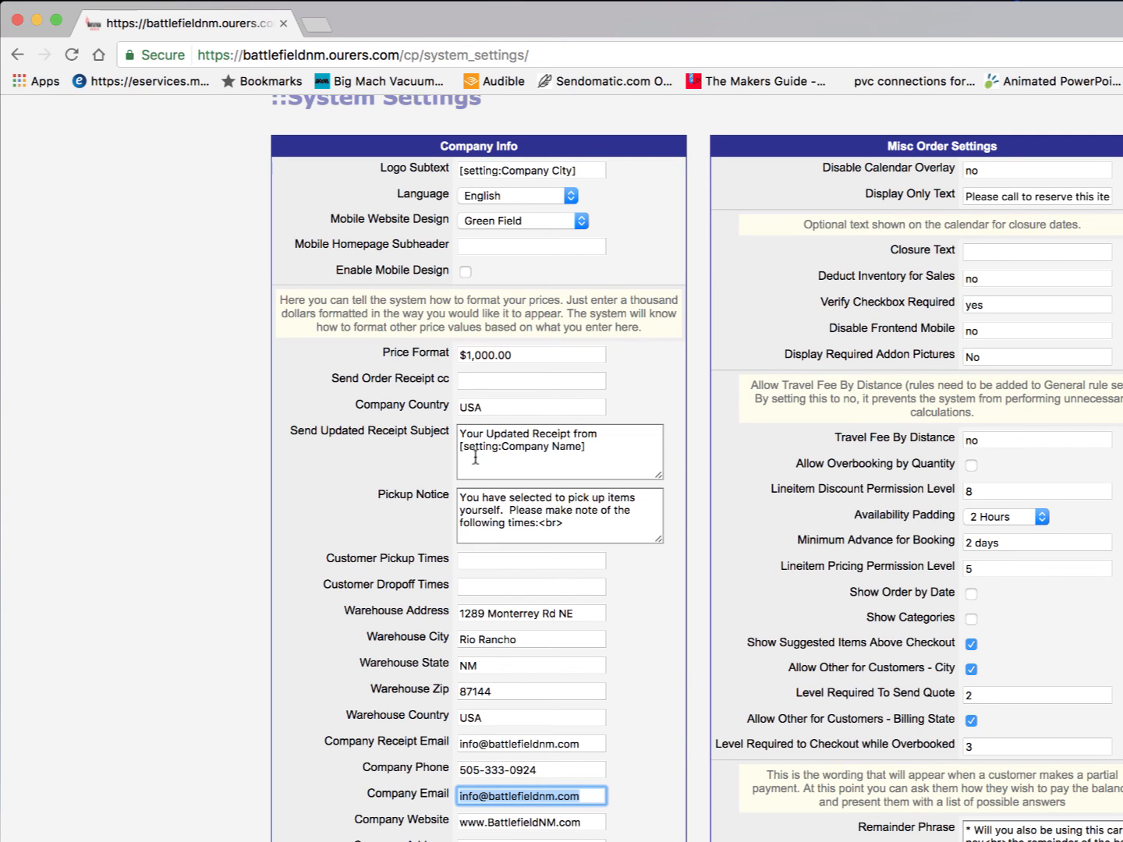
{"action": "scroll", "coordinate": [476, 457], "scroll_direction": "up", "scroll_amount": 3}
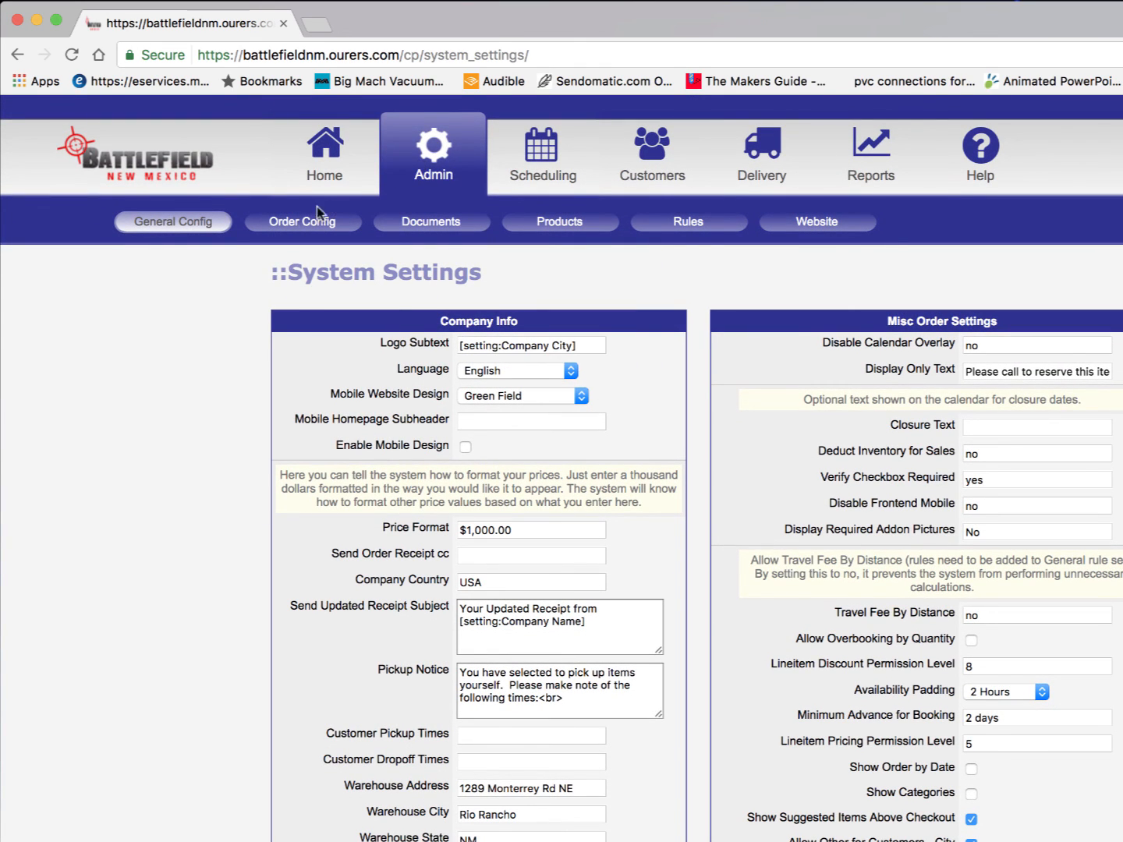
Disconnect the Google account in the Google Calendar settings and confirm disabling the integration.
{"action": "mouse_move", "coordinate": [187, 221]}
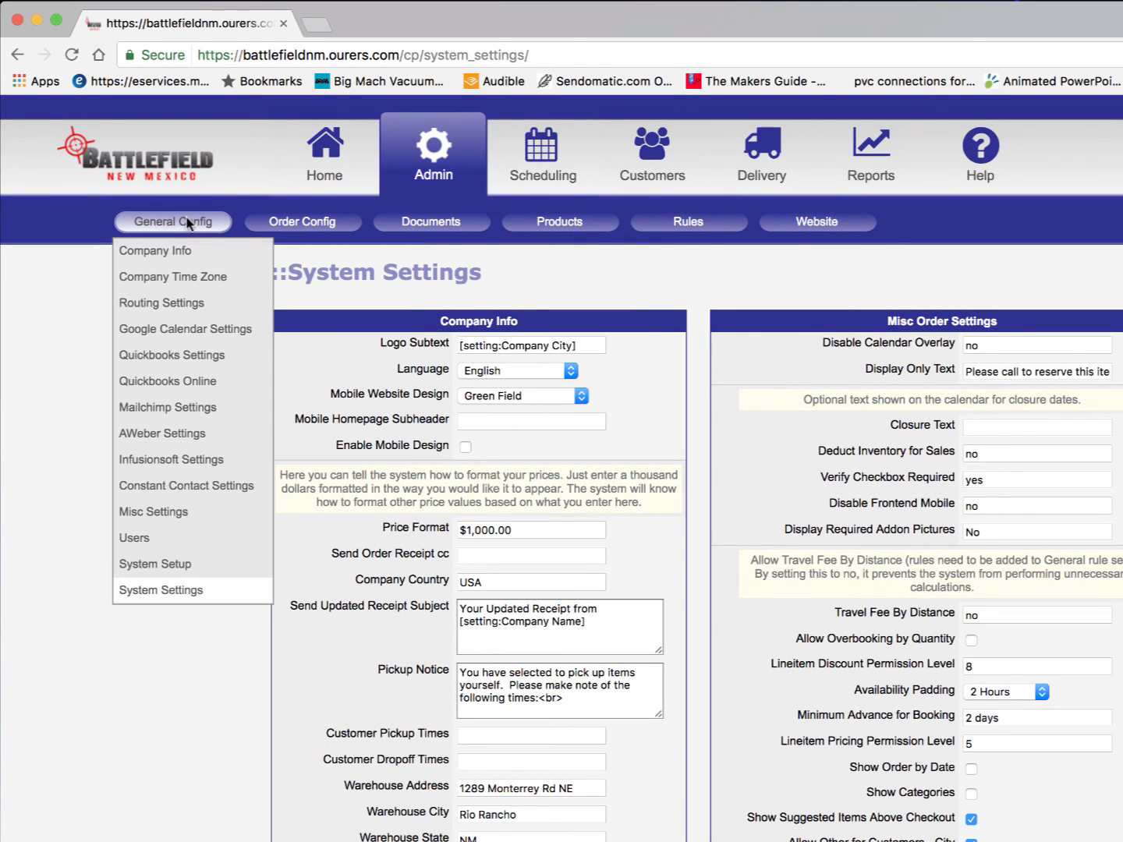
{"action": "left_click", "coordinate": [194, 327]}
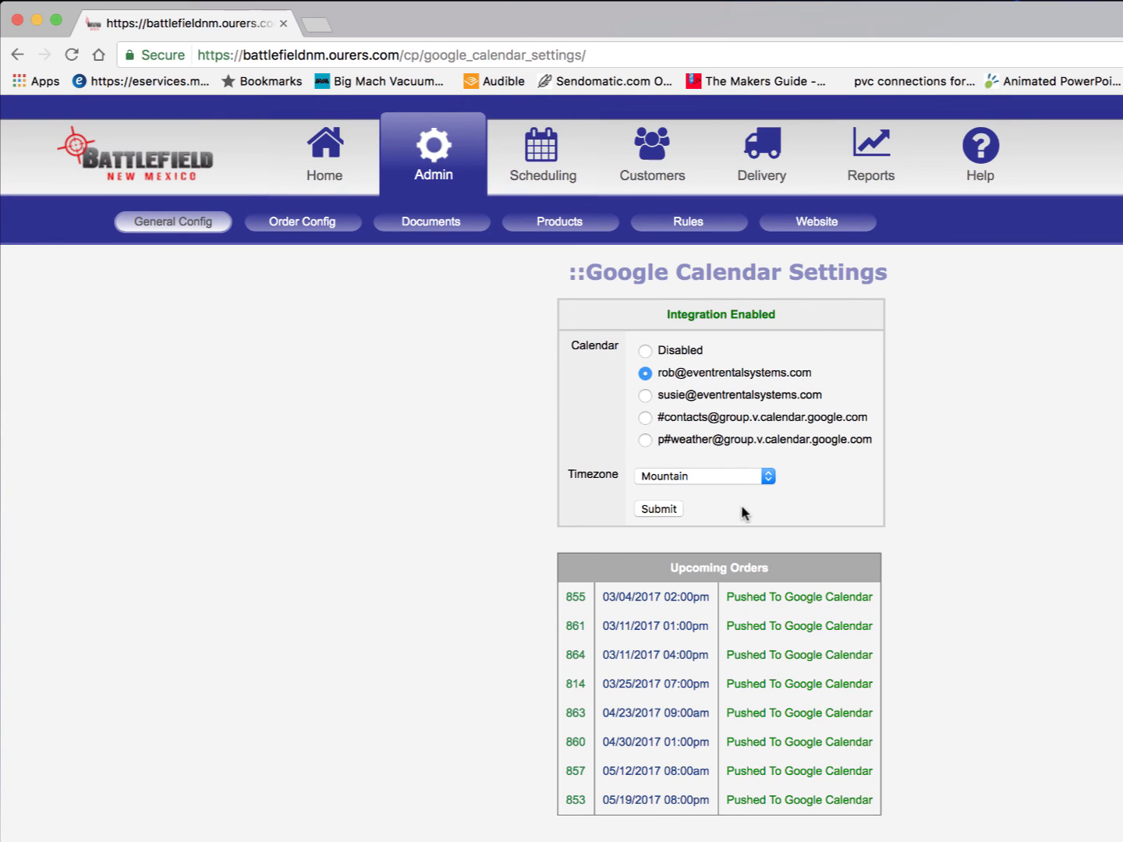
{"action": "left_click", "coordinate": [646, 839]}
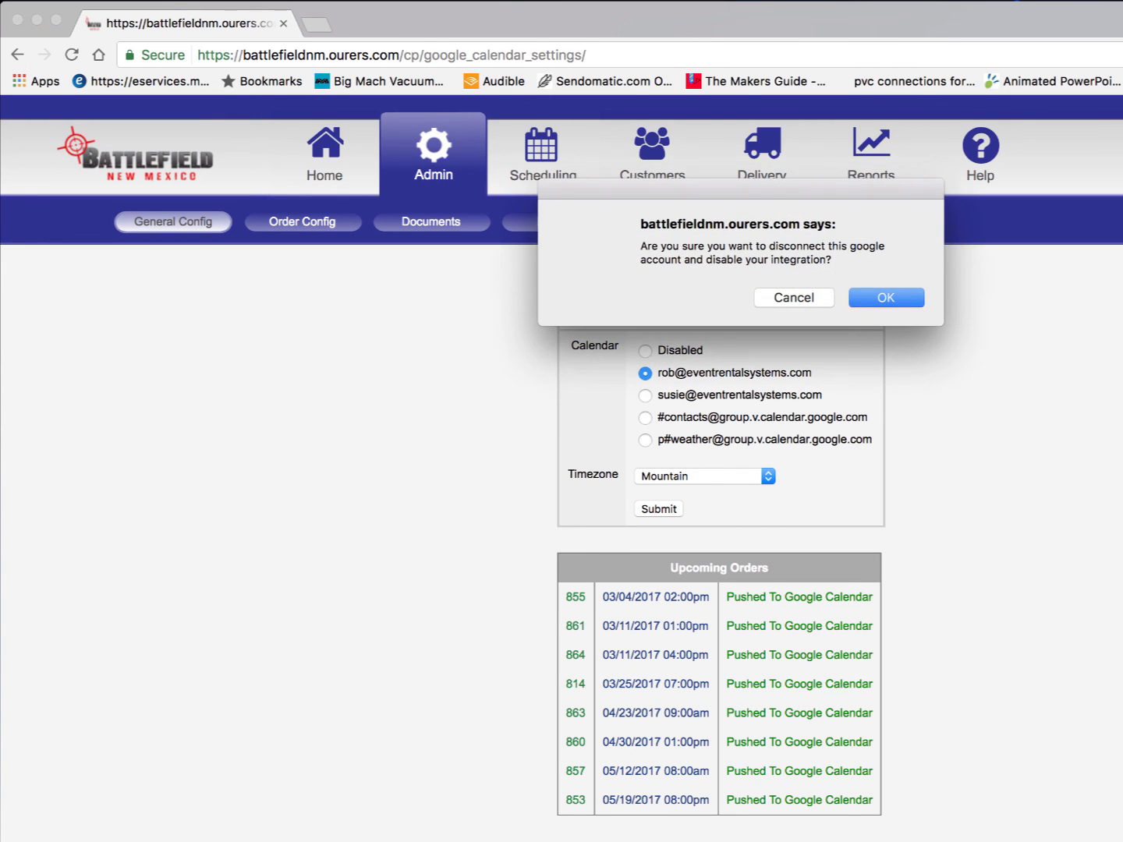
{"action": "left_click", "coordinate": [912, 305]}
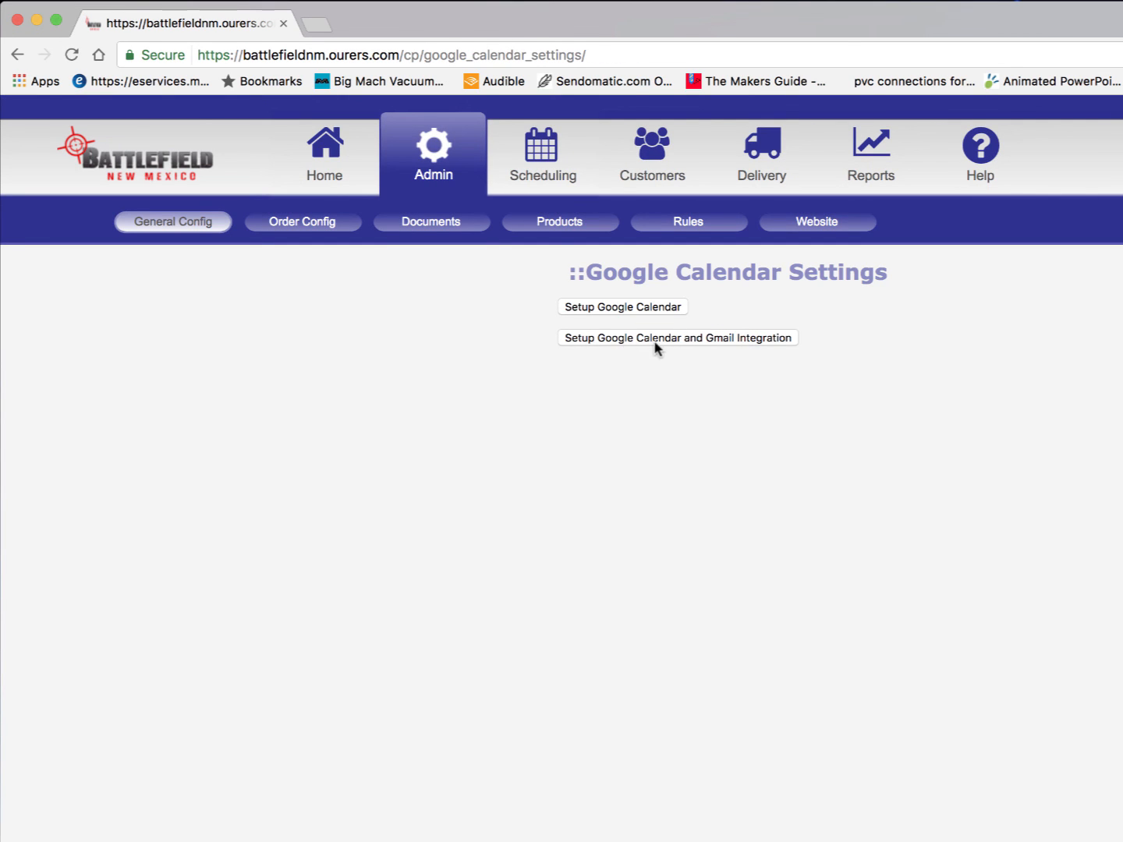
Try to set up Google Calendar and Gmail integration, and remove ERS's access in the Google account's connected apps.
{"action": "left_click", "coordinate": [777, 341]}
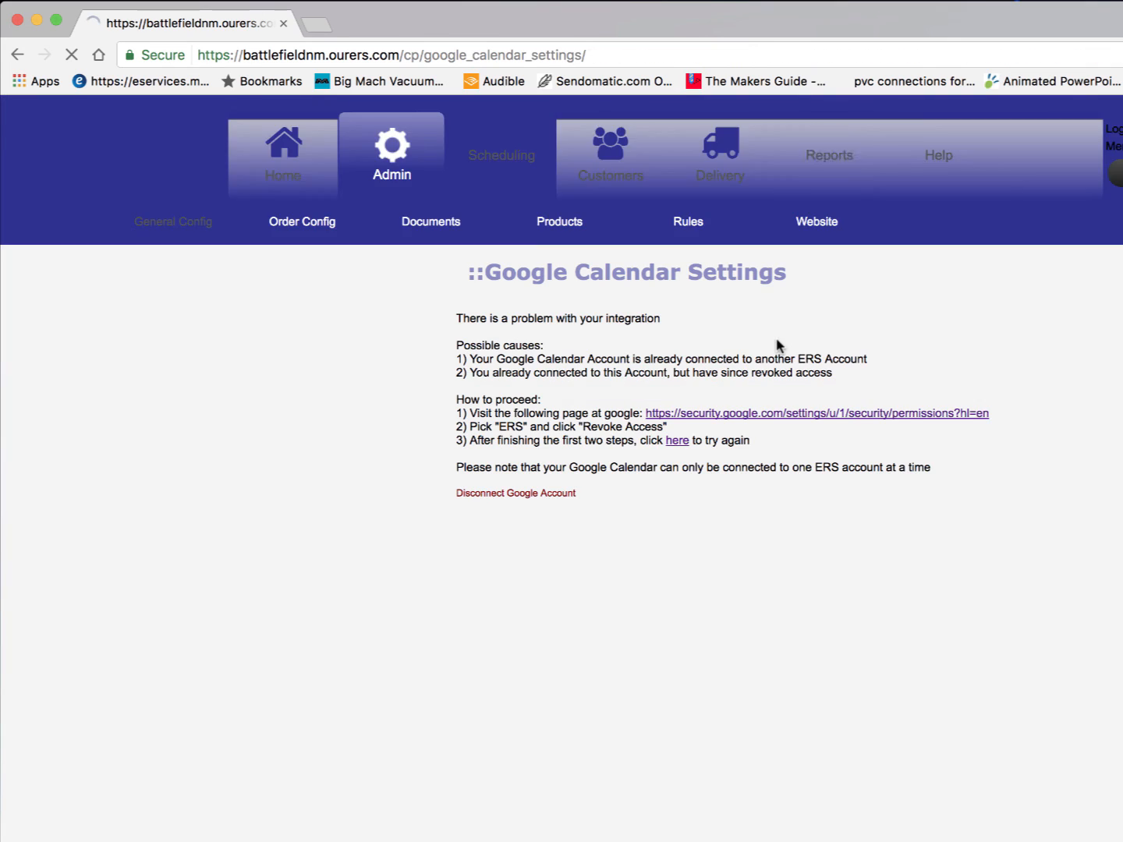
{"action": "left_click", "coordinate": [714, 416]}
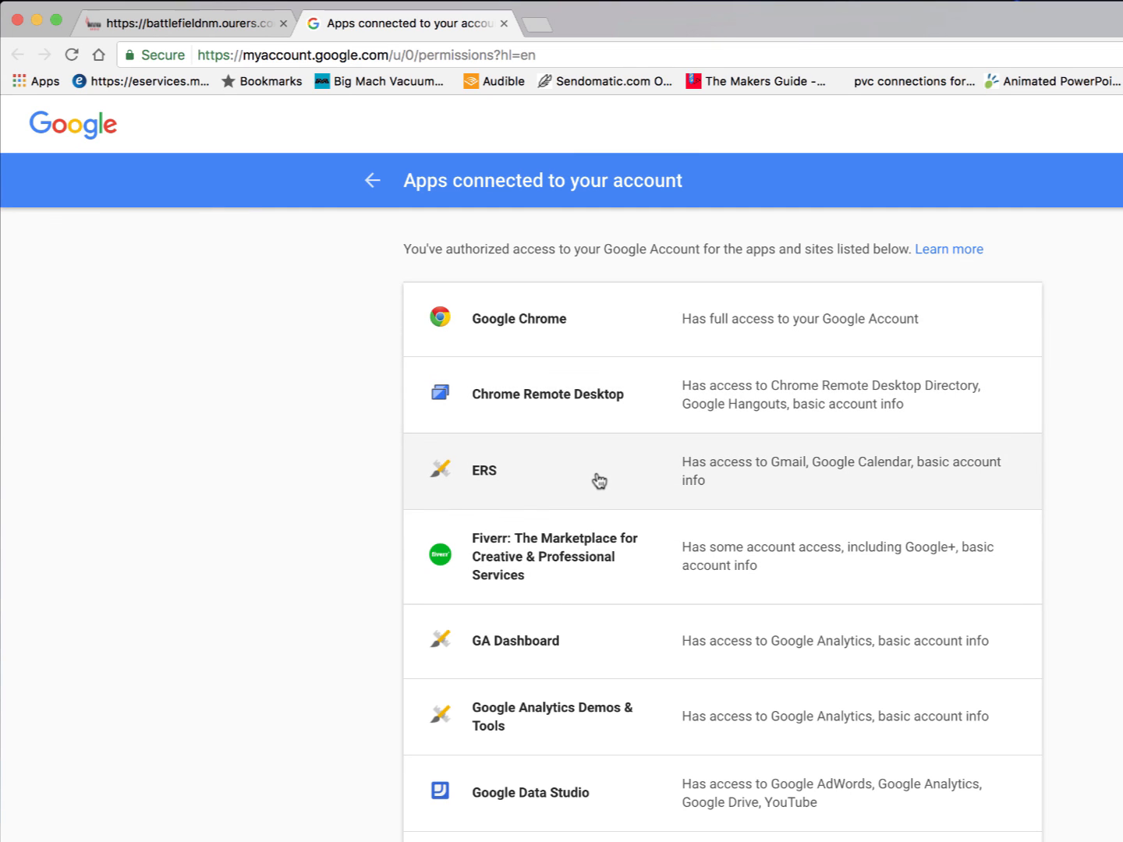
{"action": "left_click", "coordinate": [597, 480]}
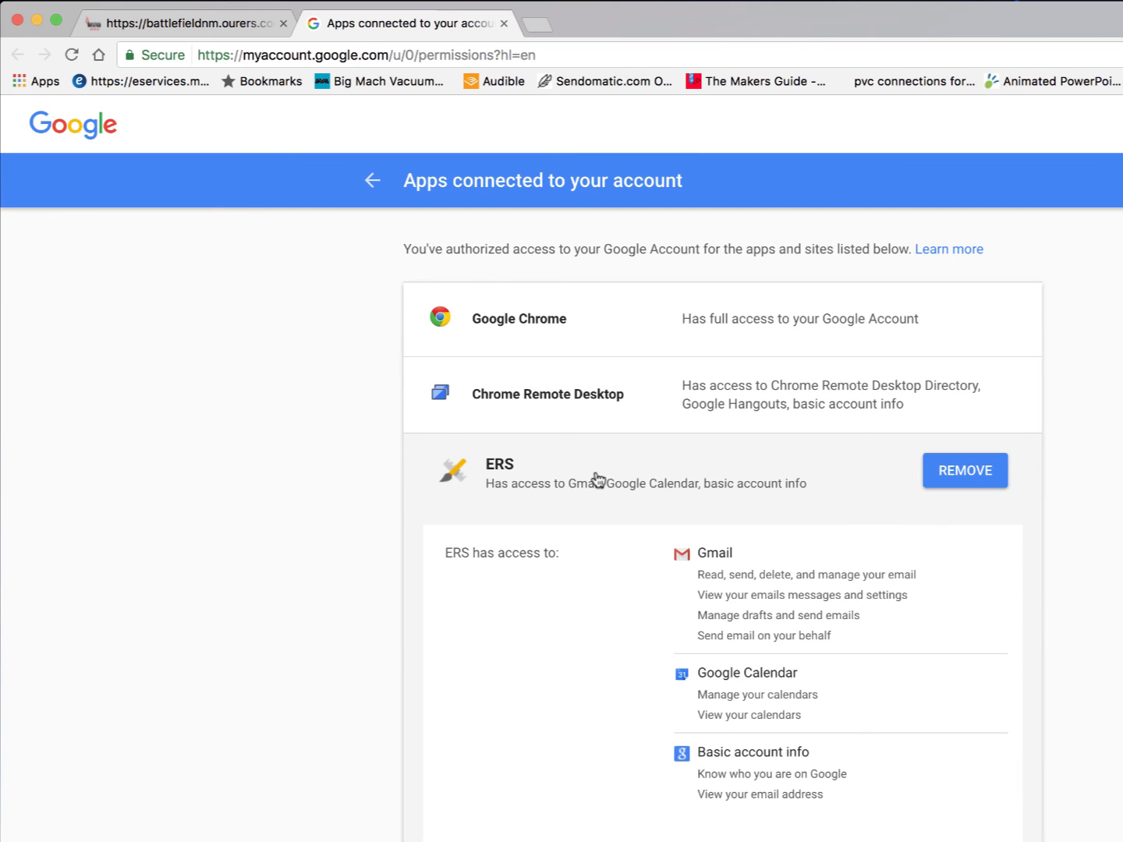
{"action": "left_click", "coordinate": [976, 477]}
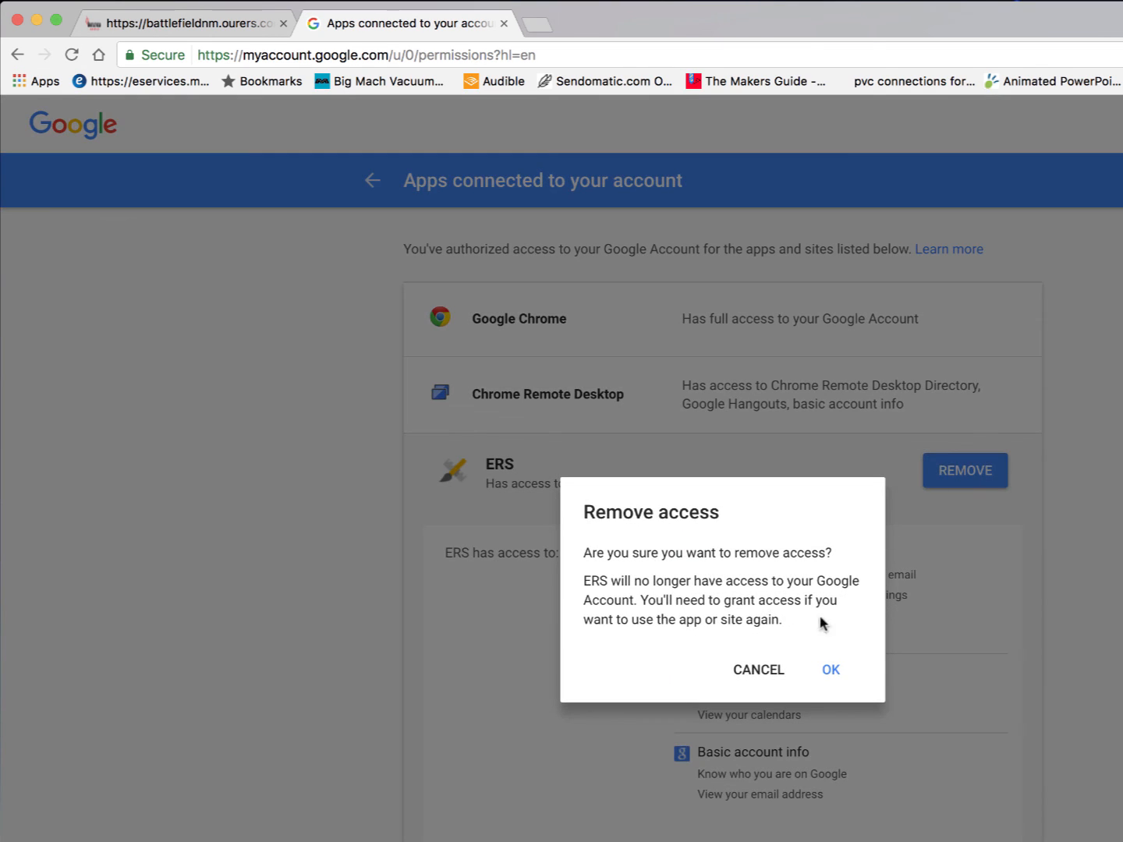
{"action": "left_click", "coordinate": [830, 672]}
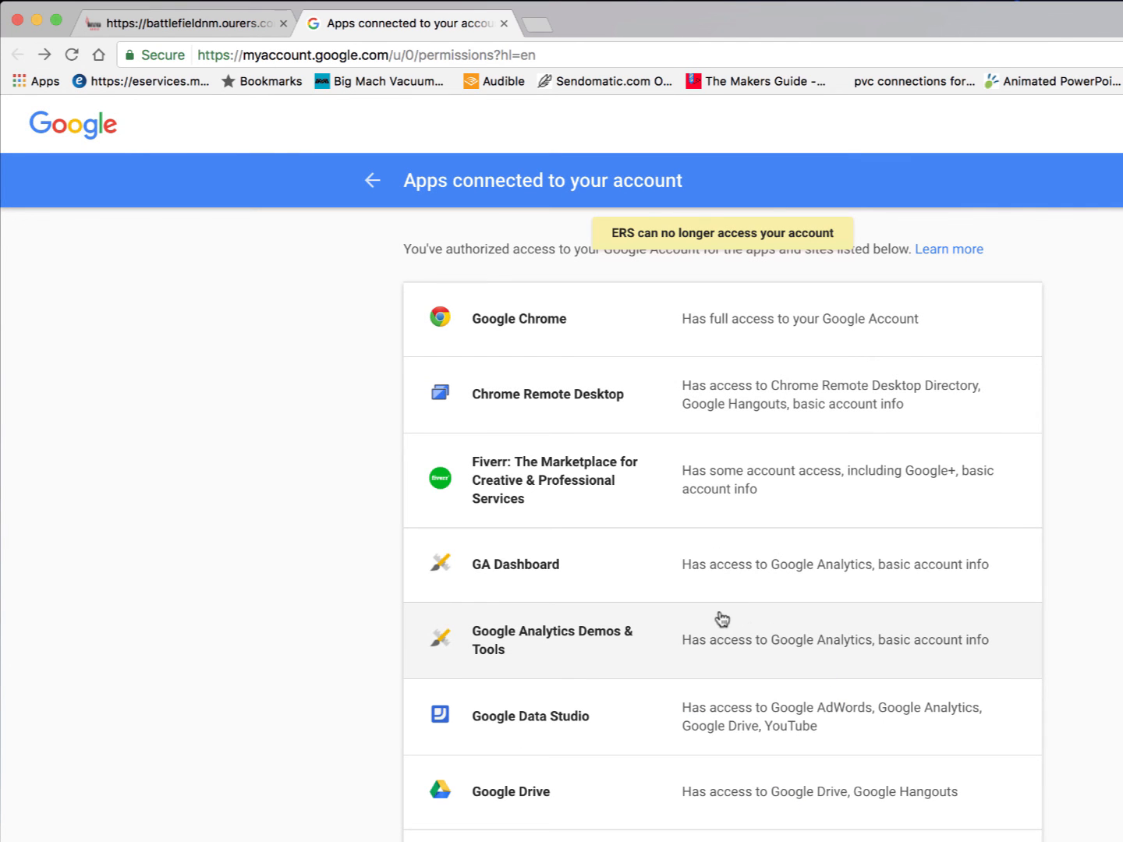
Retry the Google Calendar and Gmail integration setup from the calendar settings and allow ERS the requested Google permissions.
{"action": "left_click", "coordinate": [215, 25]}
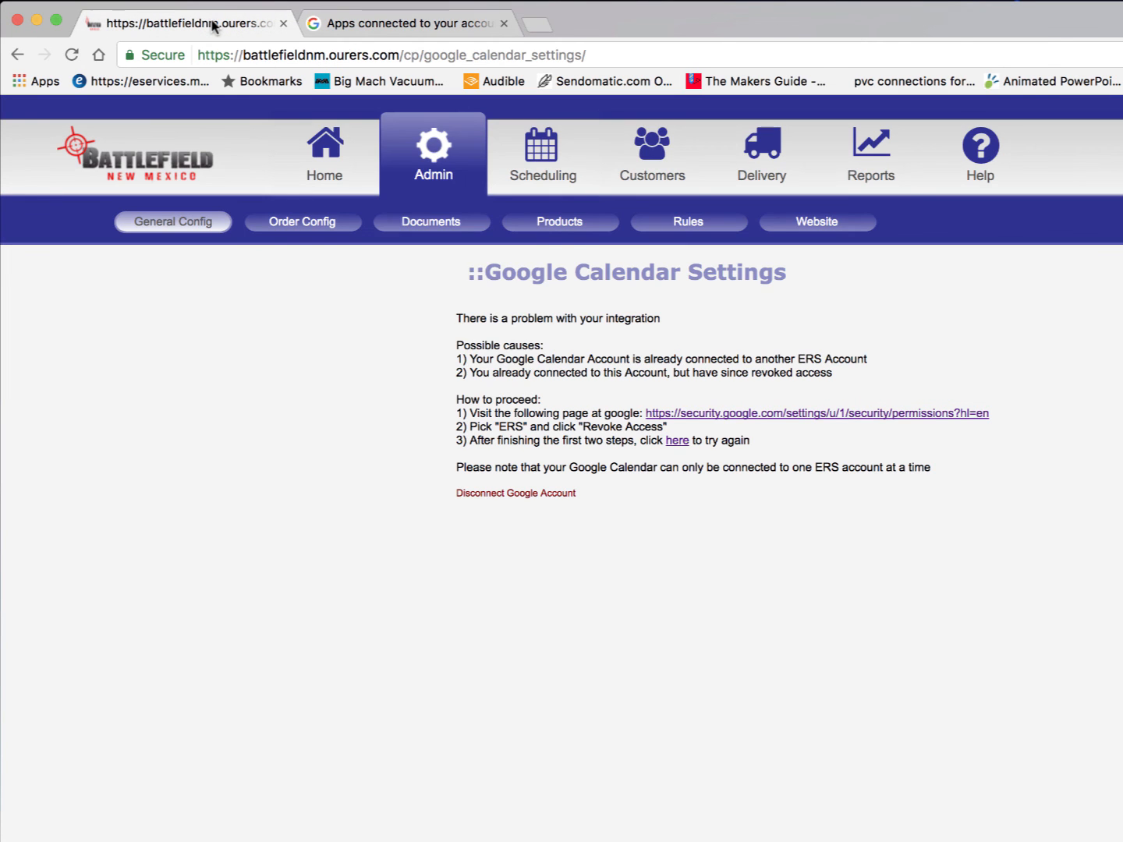
{"action": "left_click", "coordinate": [677, 441]}
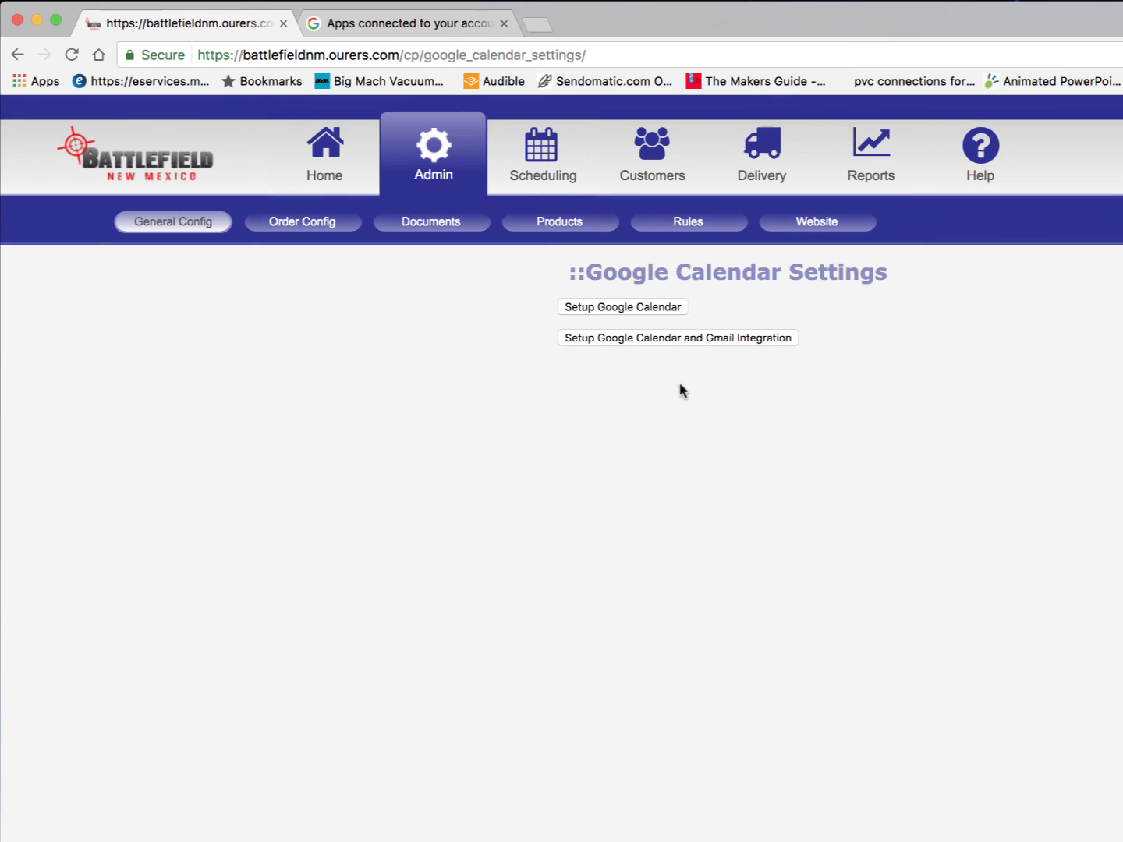
{"action": "left_click", "coordinate": [629, 338]}
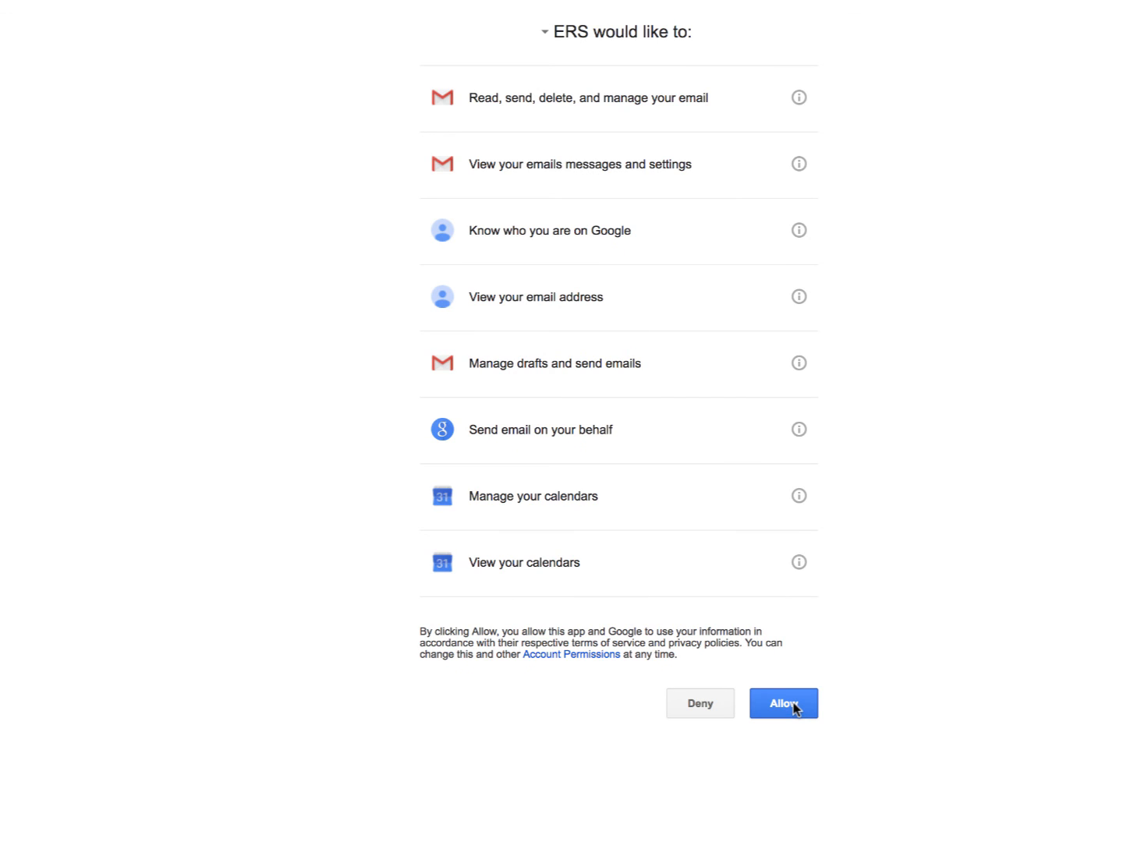
{"action": "left_click", "coordinate": [783, 704]}
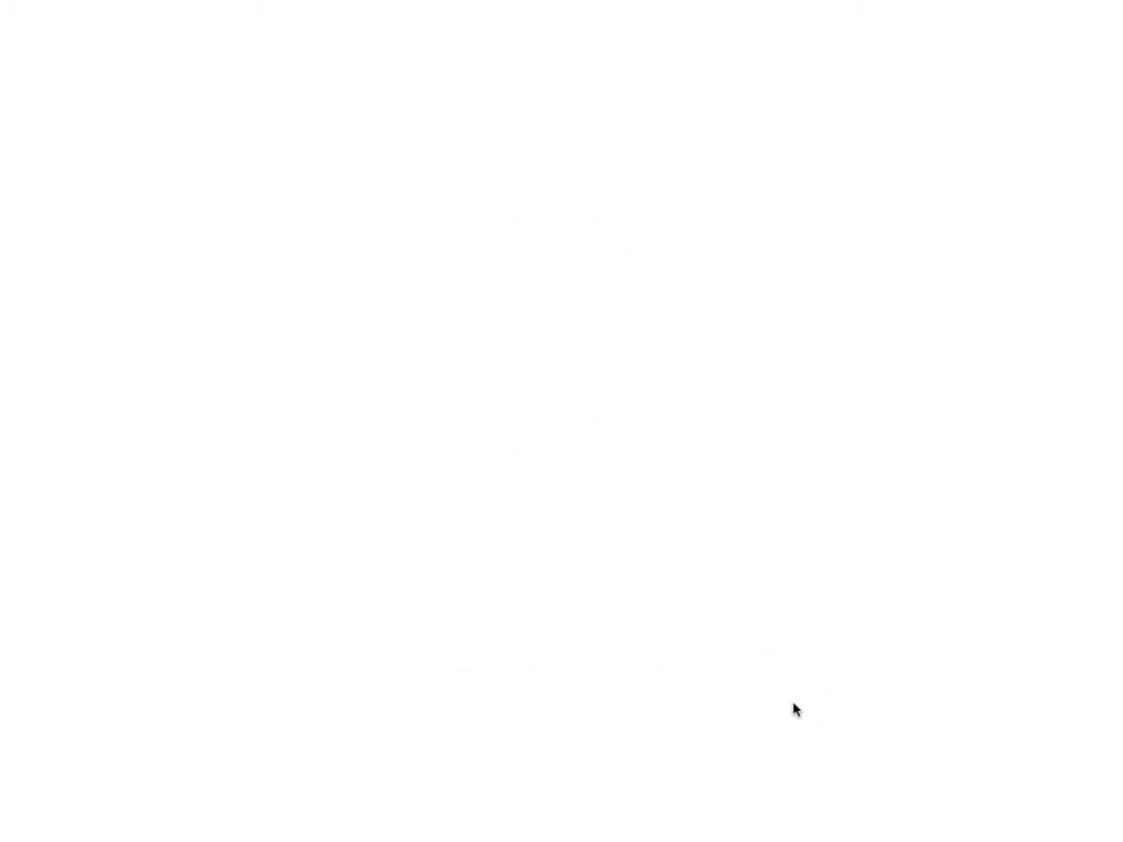